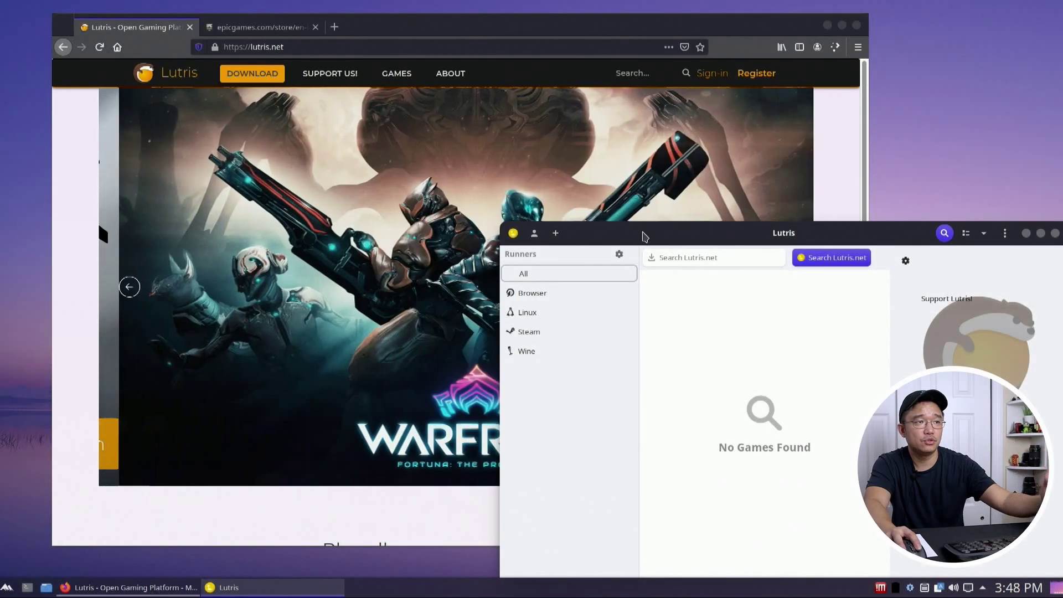
Step: Search Lutris for 'epic games' and start the Epic Games Store Latest installer with default settings
{"action": "left_click_drag", "start_coordinate": [644, 237], "coordinate": [575, 230]}
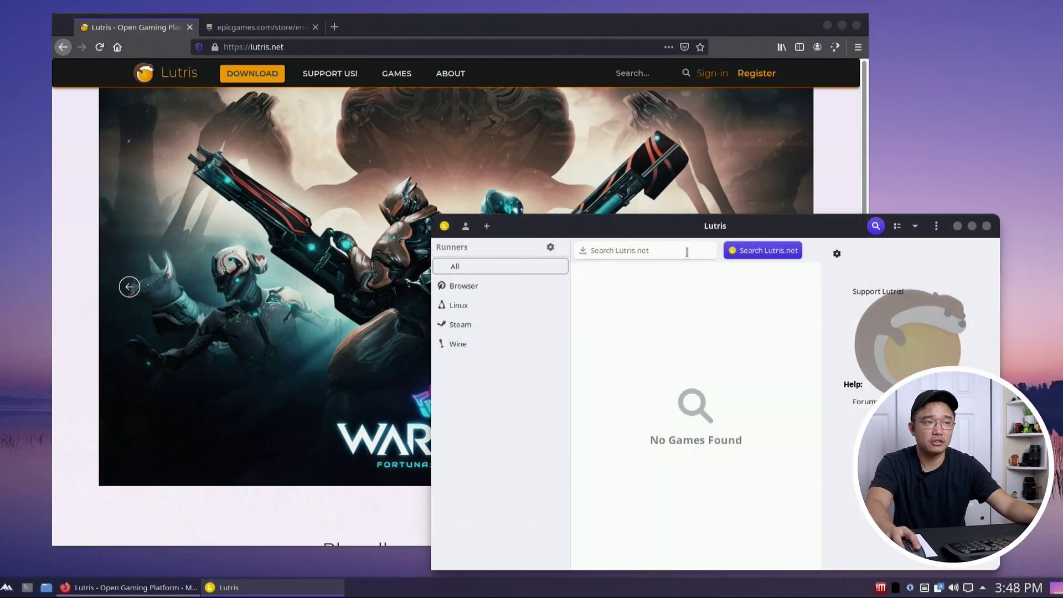
{"action": "left_click", "coordinate": [686, 252]}
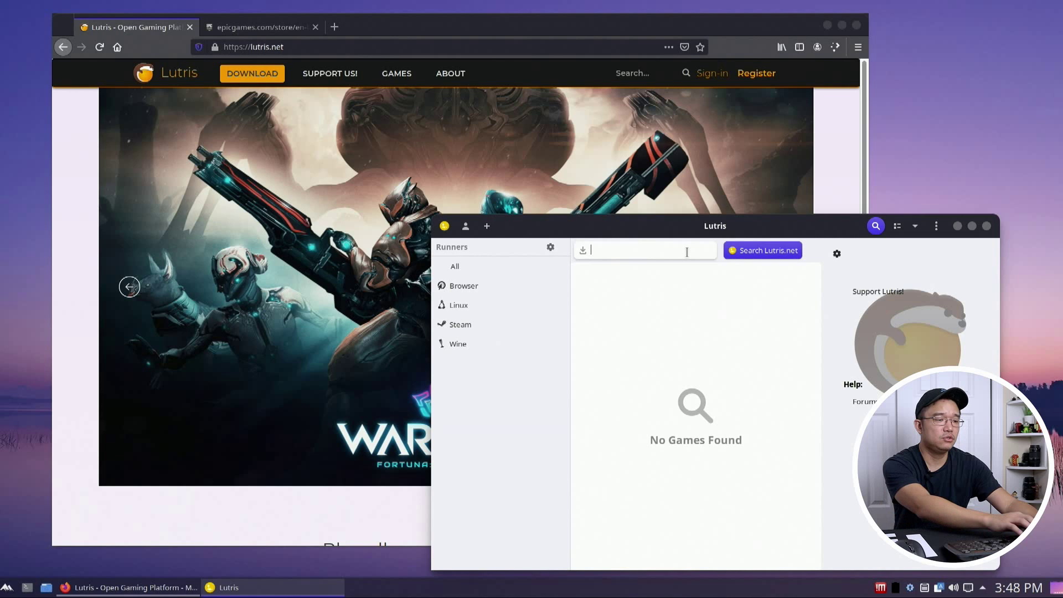
{"action": "type", "text": "epic g"}
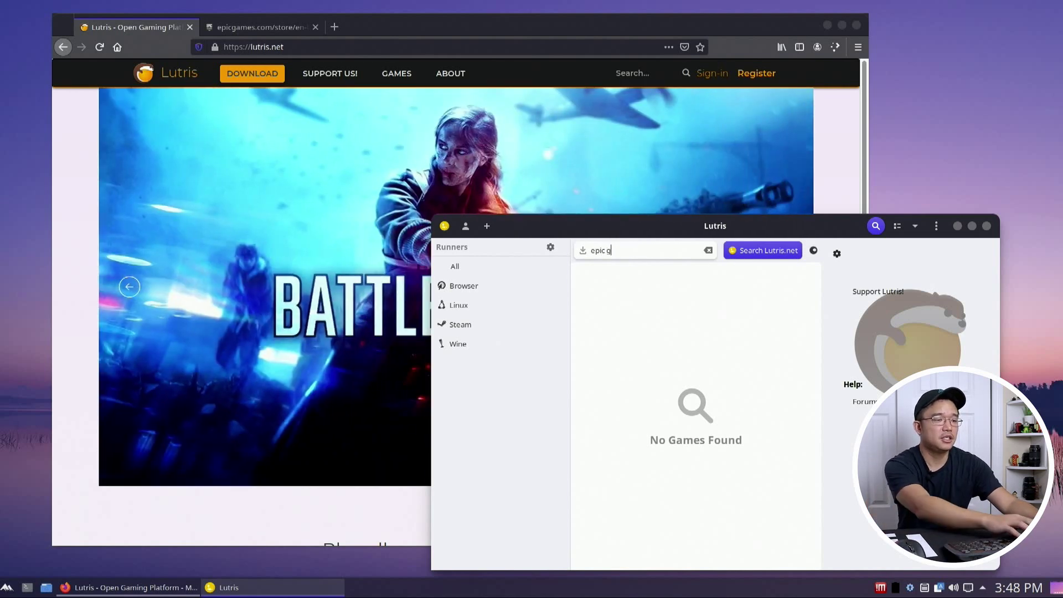
{"action": "type", "text": "ames"}
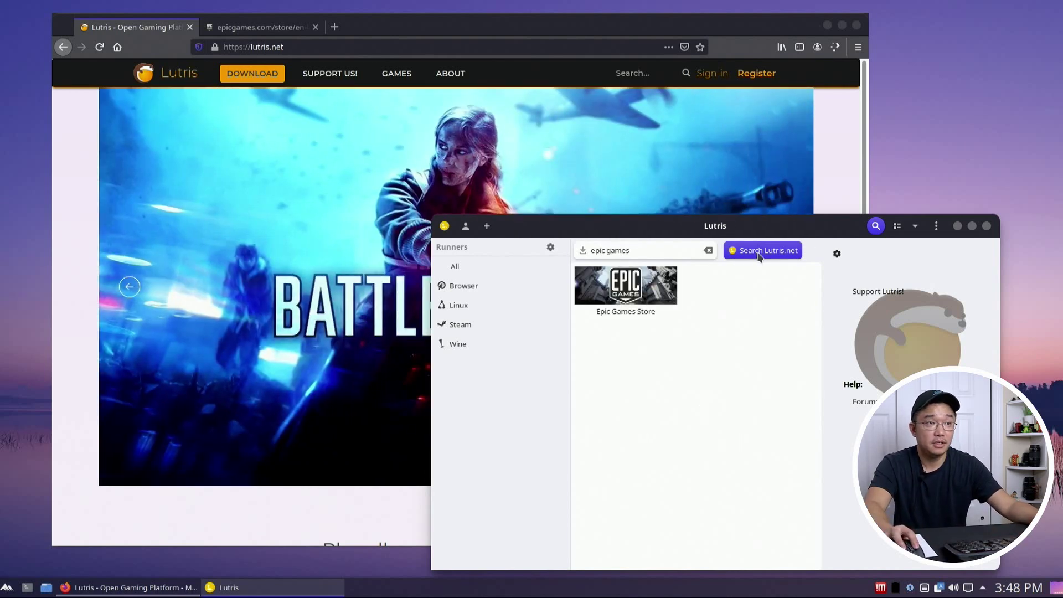
{"action": "left_click", "coordinate": [644, 281]}
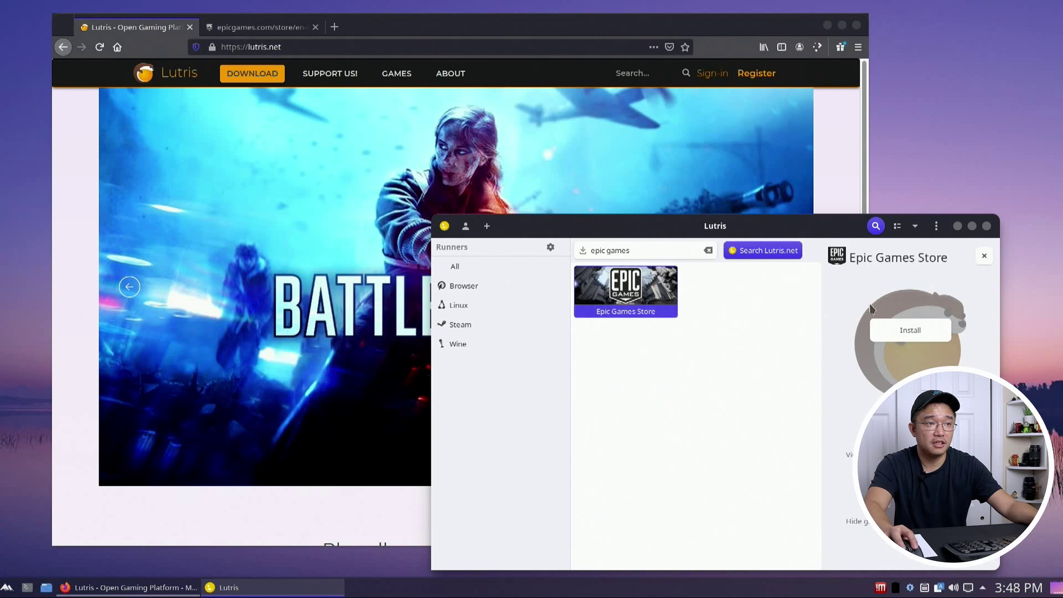
{"action": "left_click", "coordinate": [911, 334]}
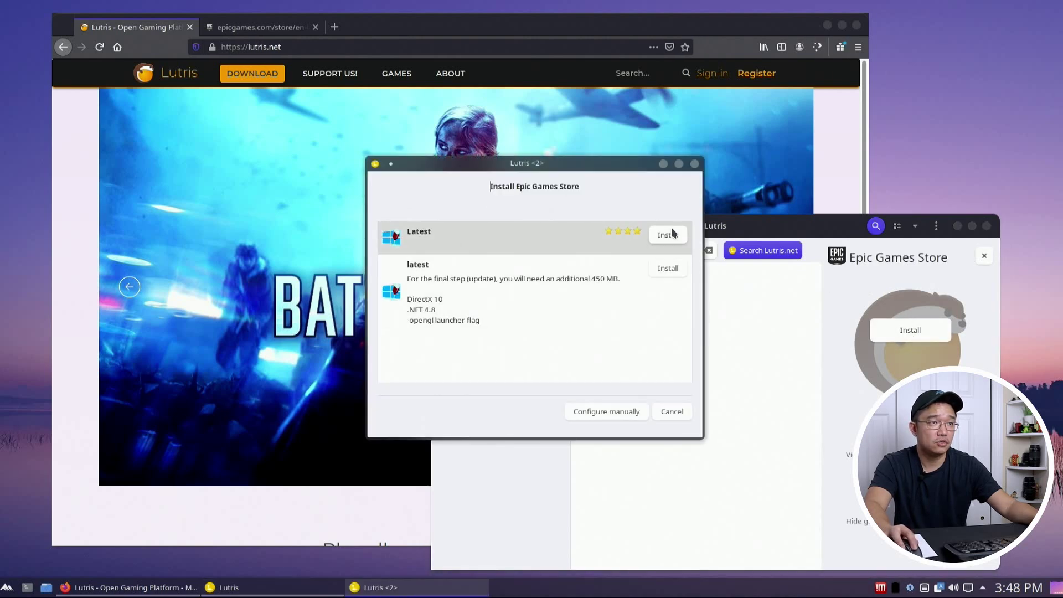
{"action": "left_click", "coordinate": [668, 234]}
{"action": "left_click", "coordinate": [672, 410]}
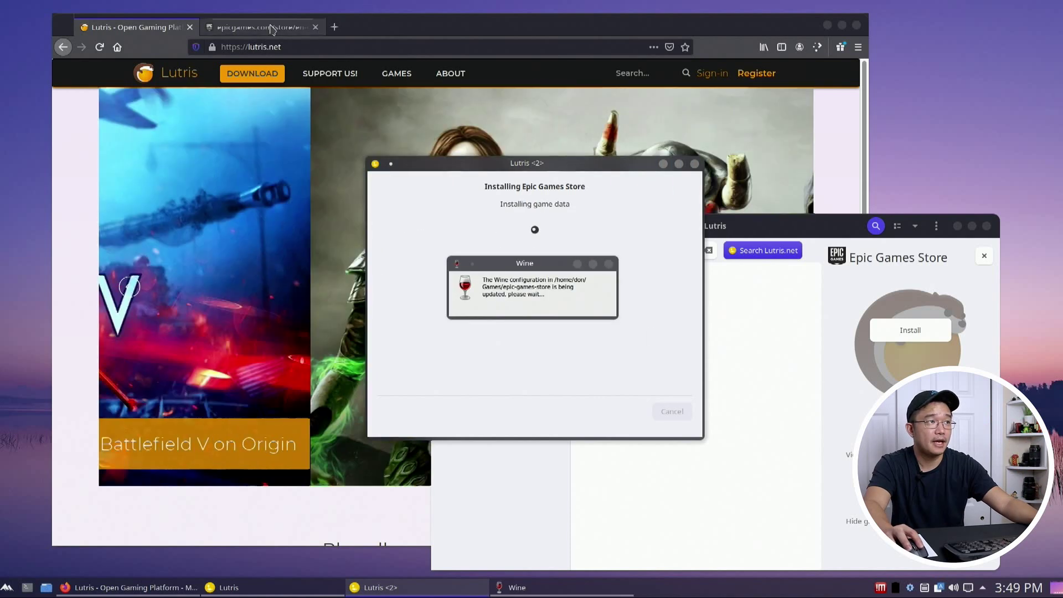
Step: Save EpicInstaller-10.18.8.msi from the Epic Games download page, then return to Lutris
{"action": "left_click", "coordinate": [260, 28]}
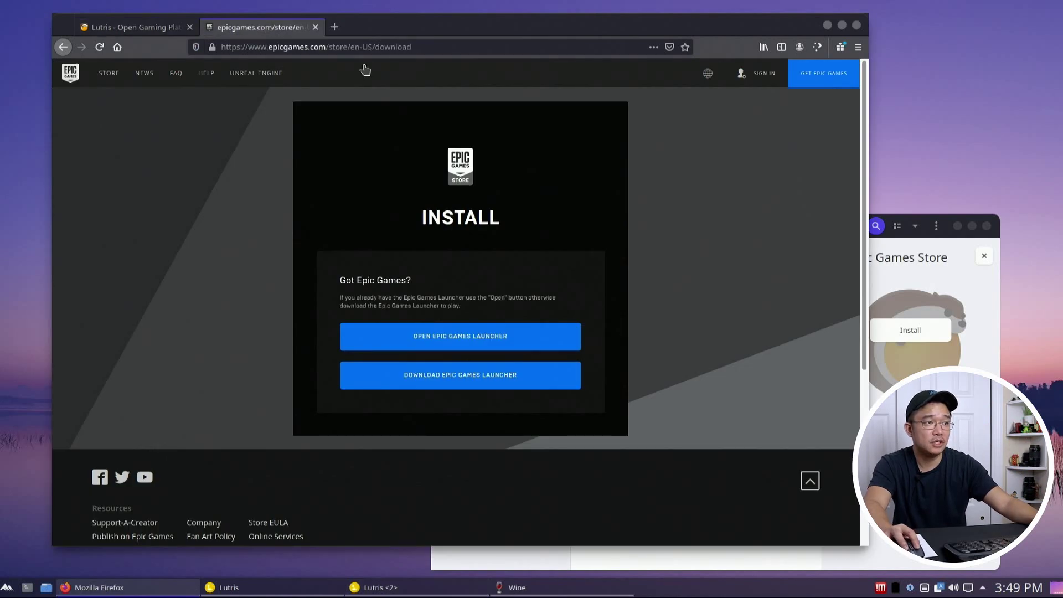
{"action": "left_click", "coordinate": [472, 383]}
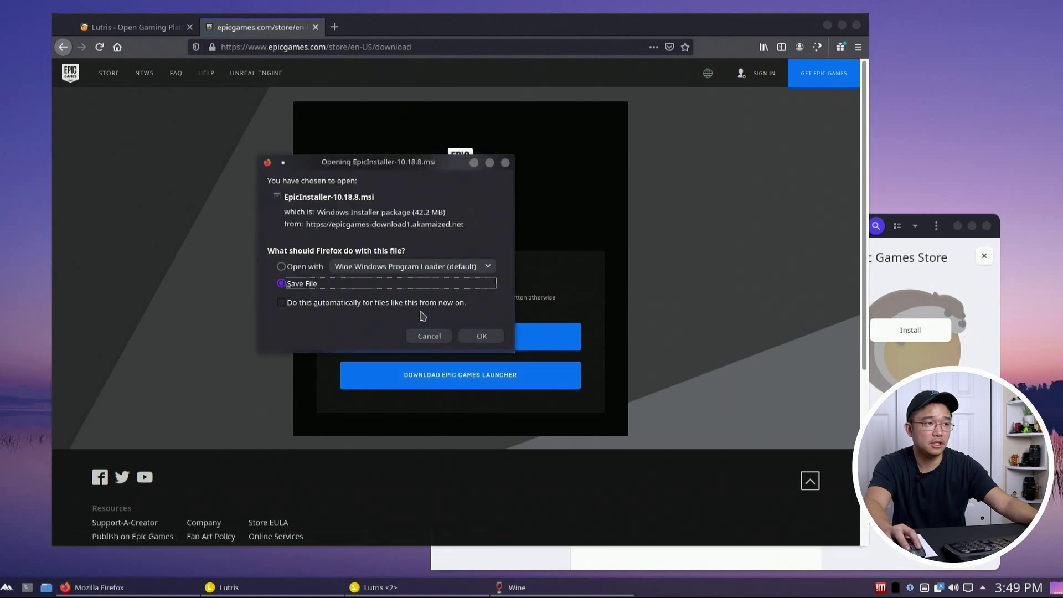
{"action": "left_click", "coordinate": [480, 336]}
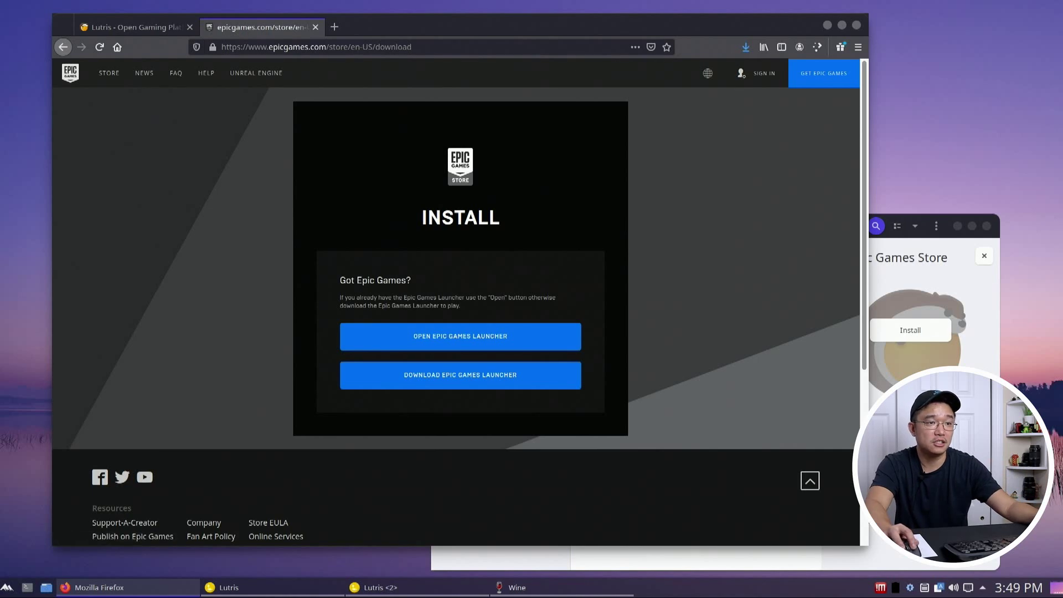
{"action": "left_click", "coordinate": [816, 556]}
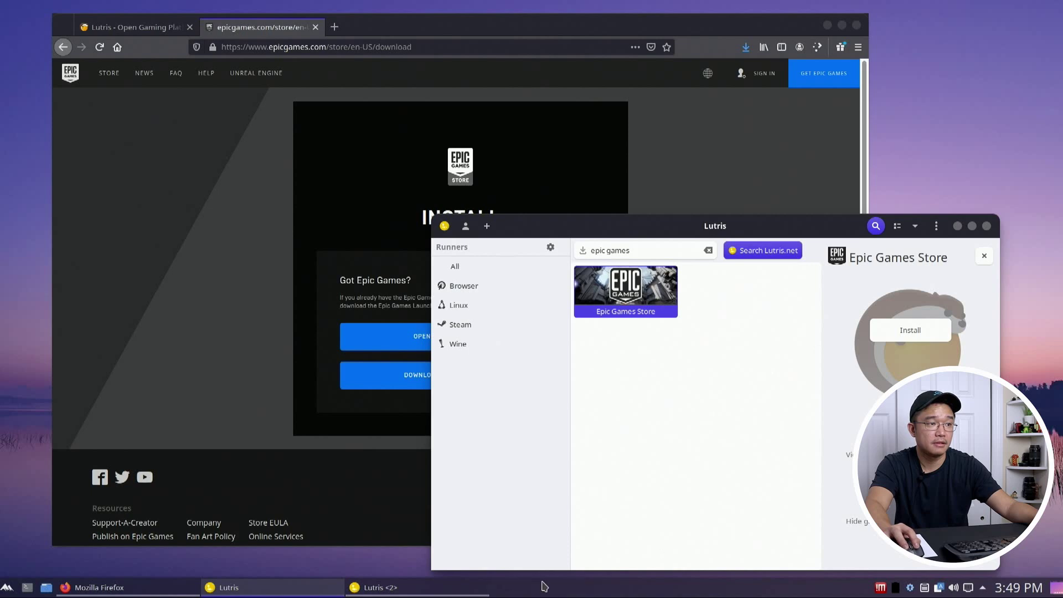
Step: Launch the newly installed Epic Games Store and dismiss the 'No file provided' message
{"action": "left_click", "coordinate": [483, 586]}
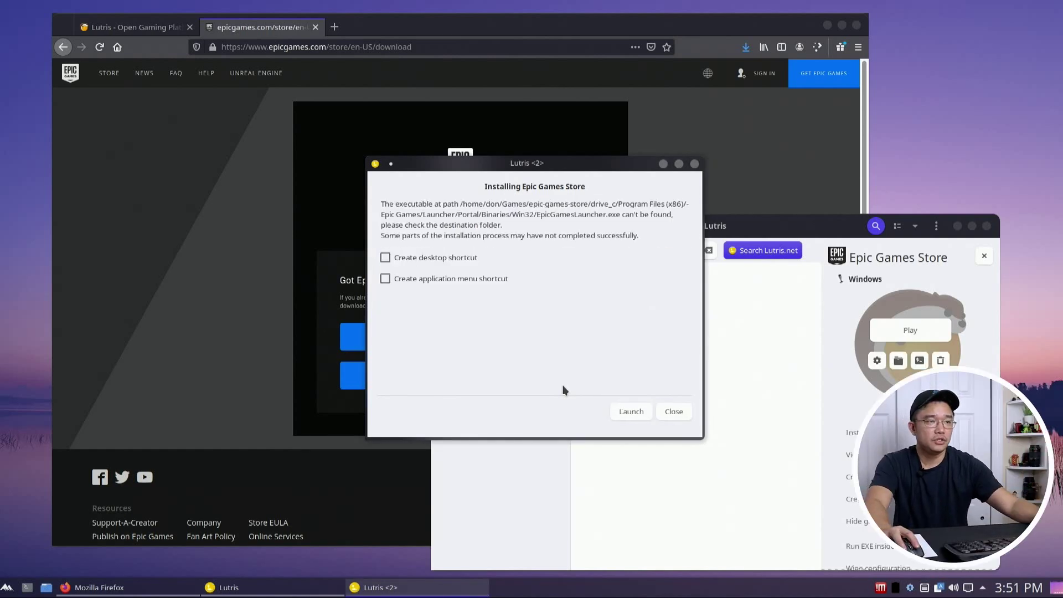
{"action": "left_click", "coordinate": [630, 411]}
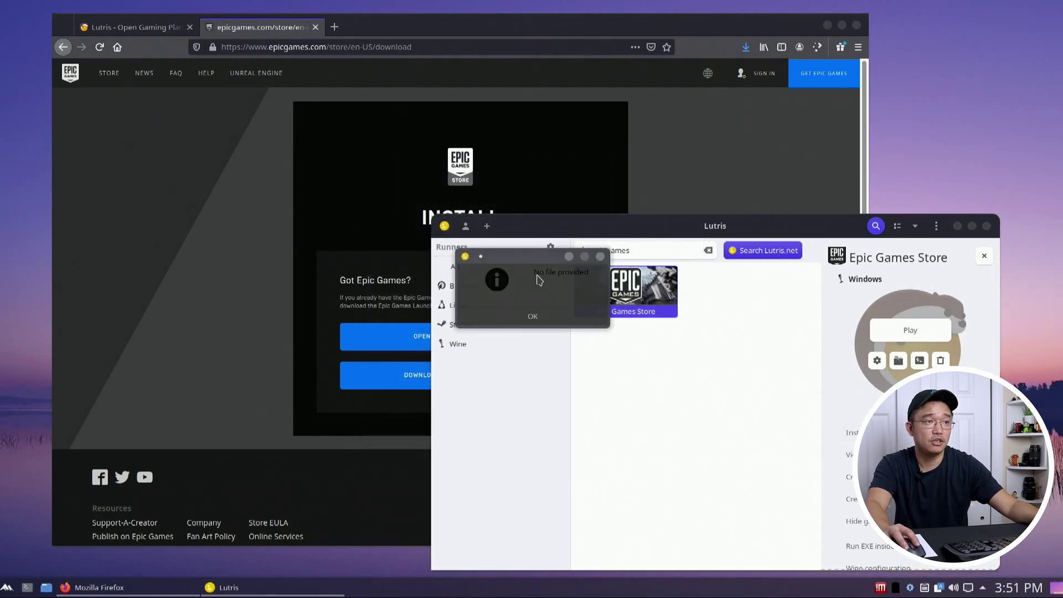
{"action": "left_click", "coordinate": [543, 321]}
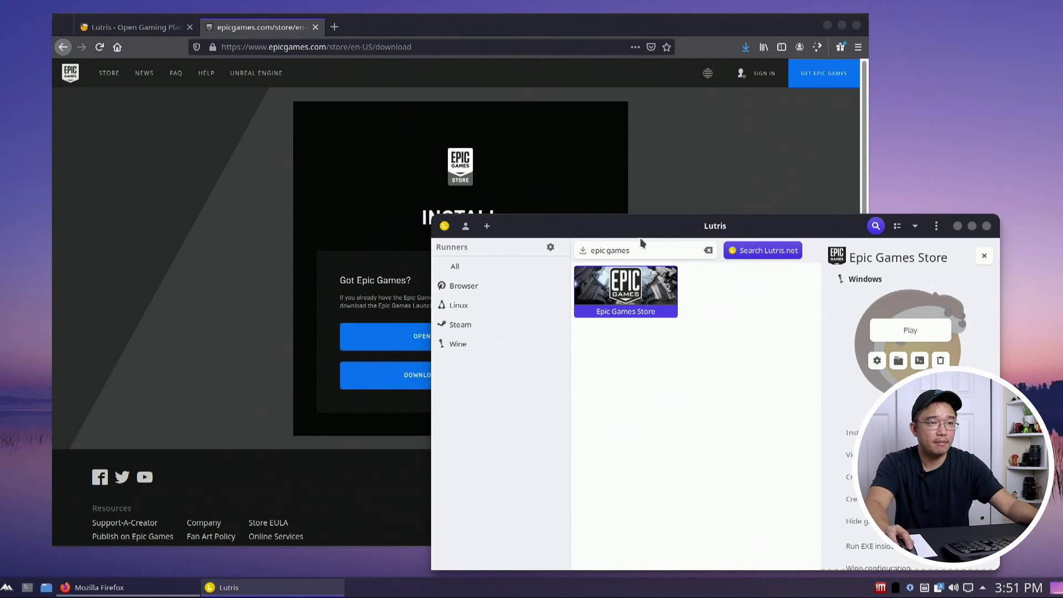
Step: Open a centred terminal, change into Downloads with 'cd Downloads/' and list its files
{"action": "left_click", "coordinate": [520, 180]}
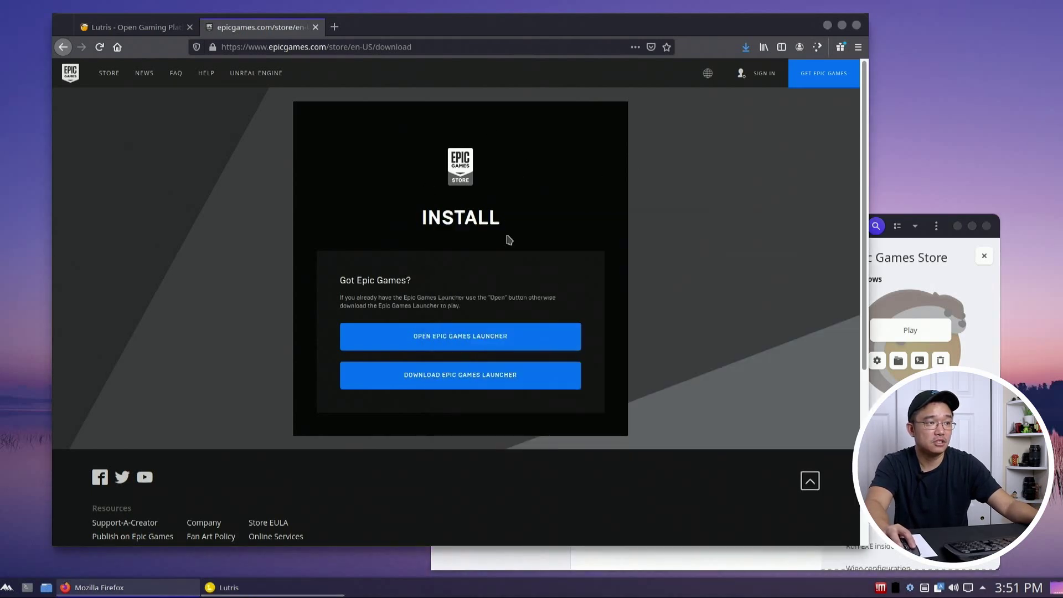
{"action": "left_click", "coordinate": [27, 587]}
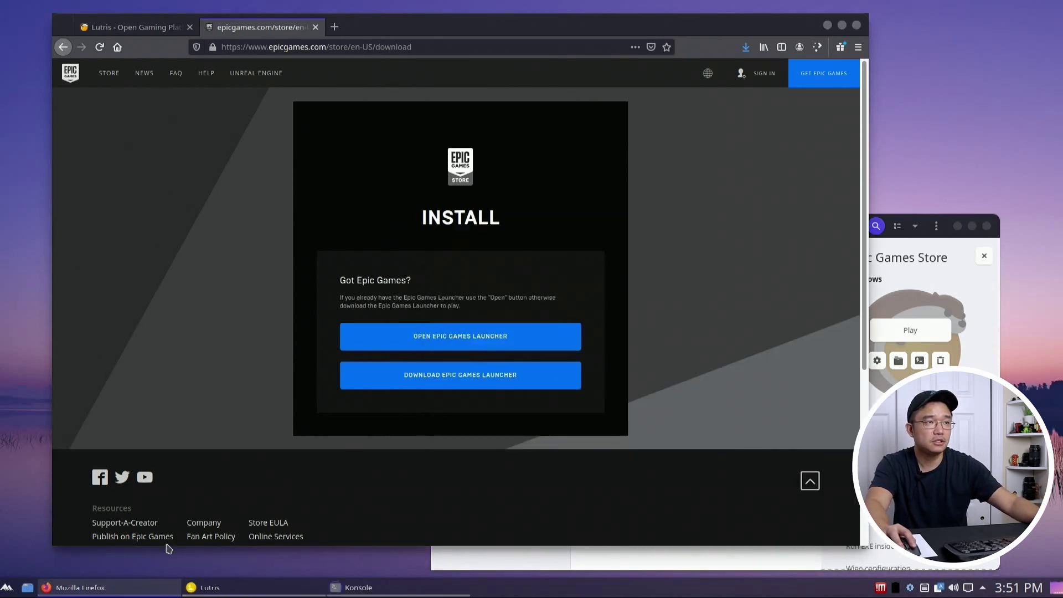
{"action": "left_click_drag", "start_coordinate": [726, 4], "coordinate": [463, 127]}
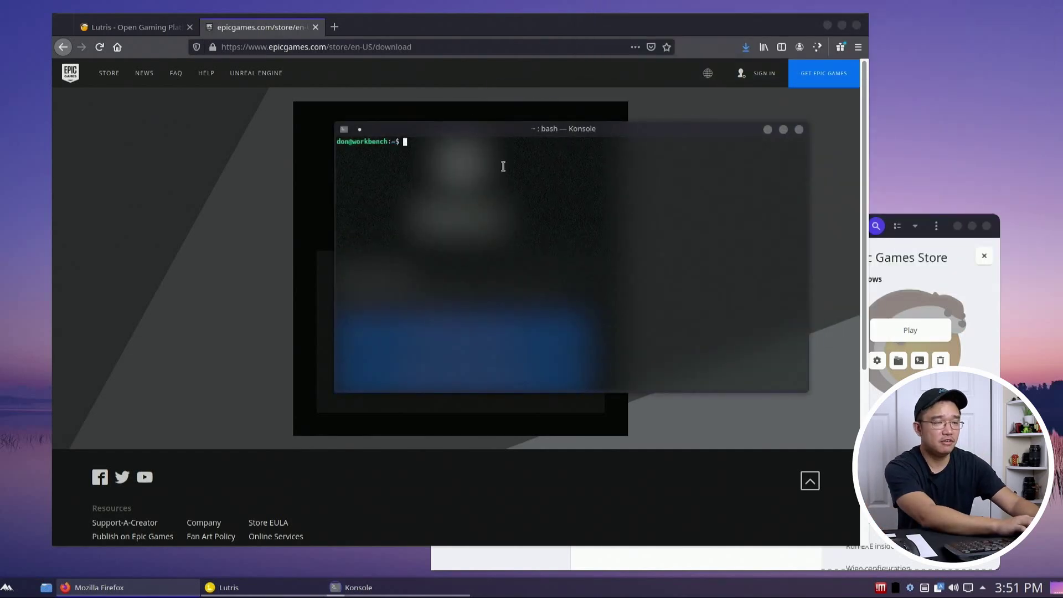
{"action": "type", "text": "cd "}
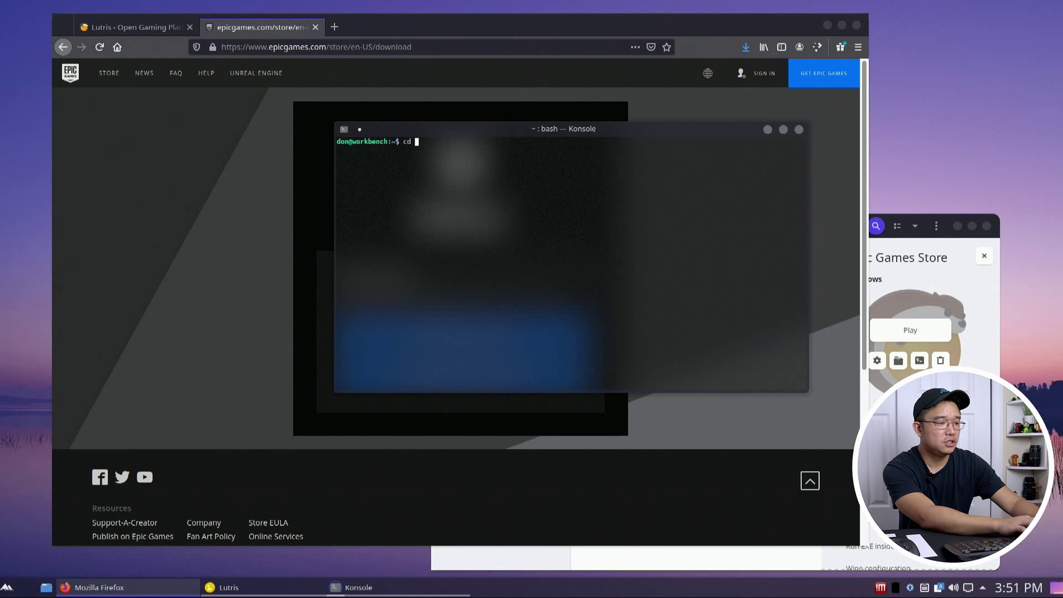
{"action": "type", "text": "Dow"}
{"action": "key", "text": "Tab"}
{"action": "key", "text": "Return"}
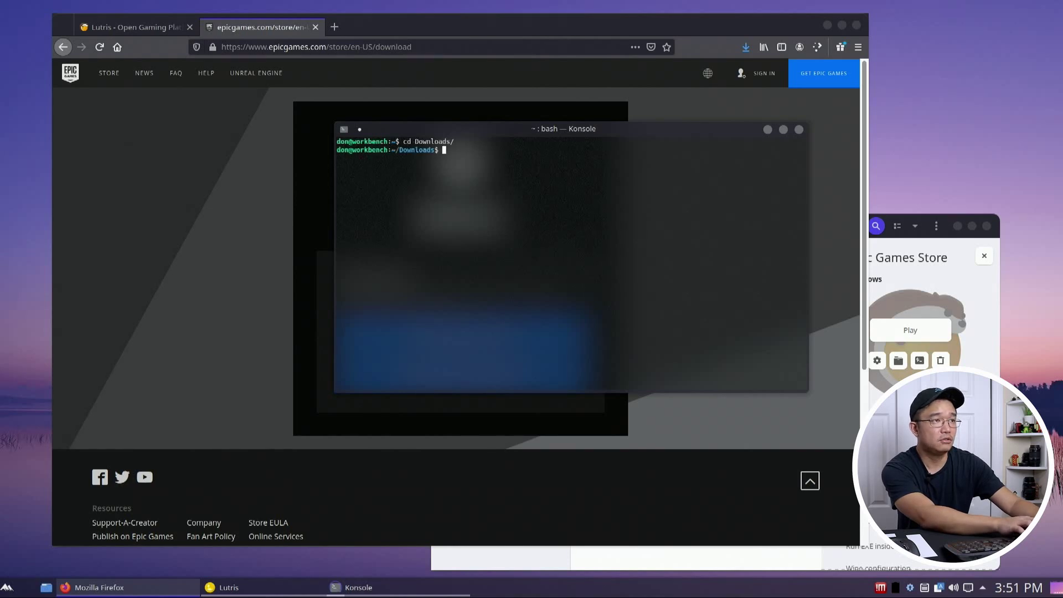
{"action": "type", "text": "ls"}
{"action": "key", "text": "Return"}
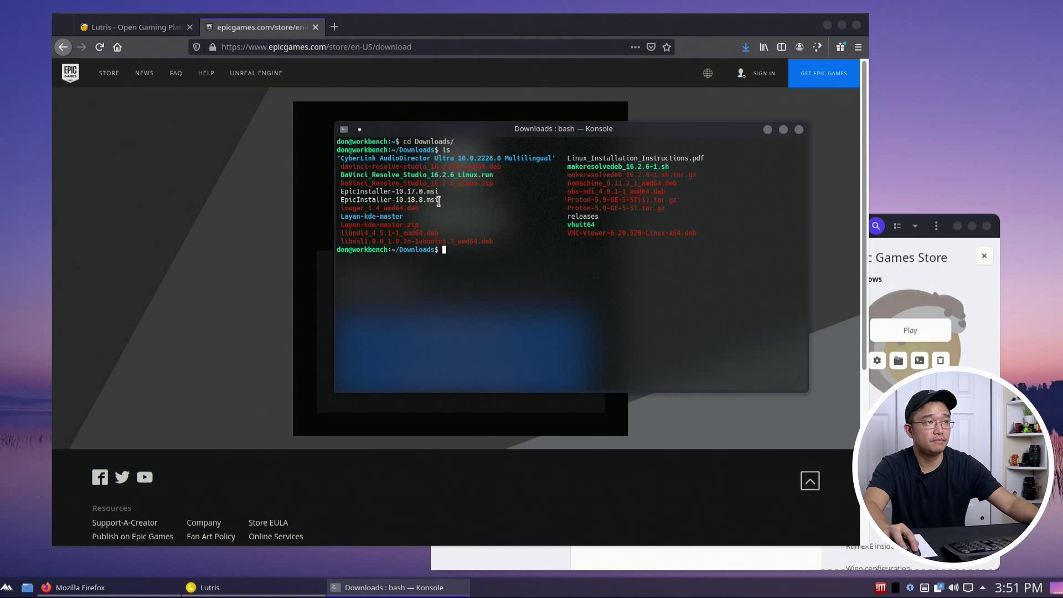
Step: Highlight the EpicInstaller-10.18.8.msi file name, then select Epic Games Store in Lutris
{"action": "left_click_drag", "start_coordinate": [439, 201], "coordinate": [344, 201]}
{"action": "left_click", "coordinate": [411, 193]}
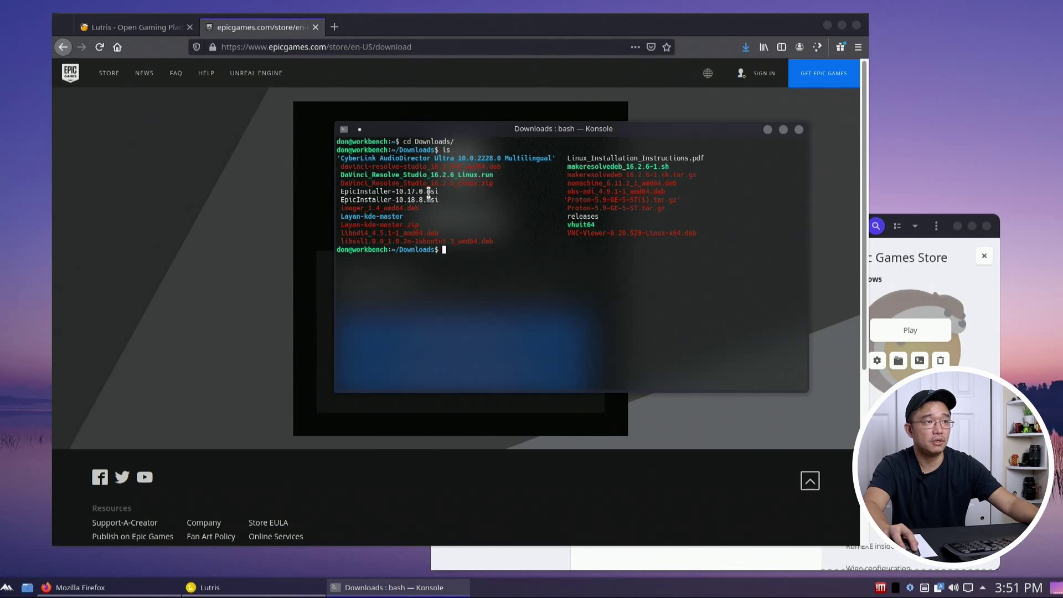
{"action": "left_click_drag", "start_coordinate": [440, 200], "coordinate": [342, 202]}
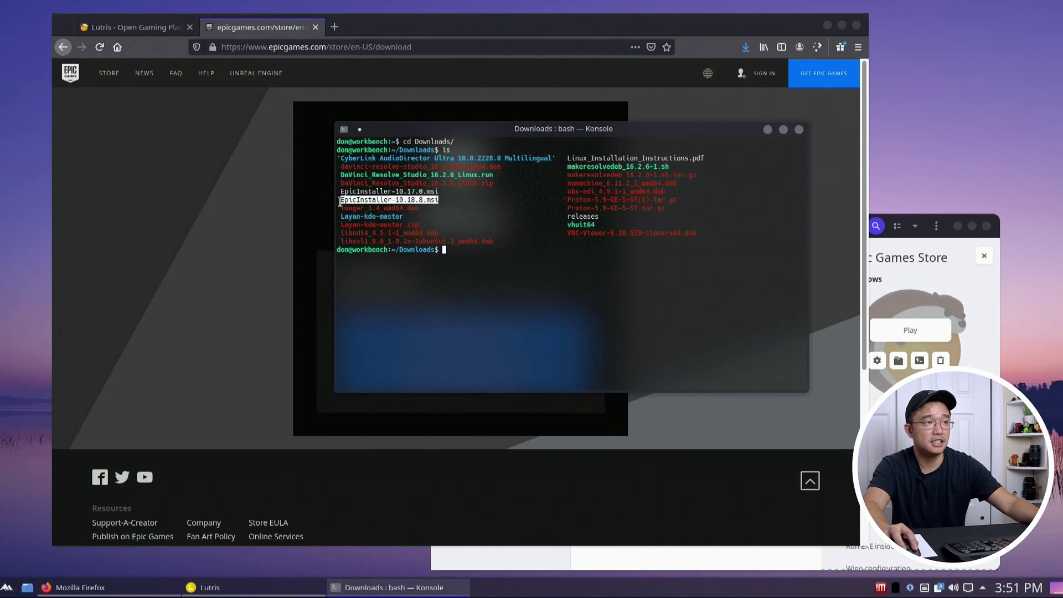
{"action": "left_click", "coordinate": [340, 202]}
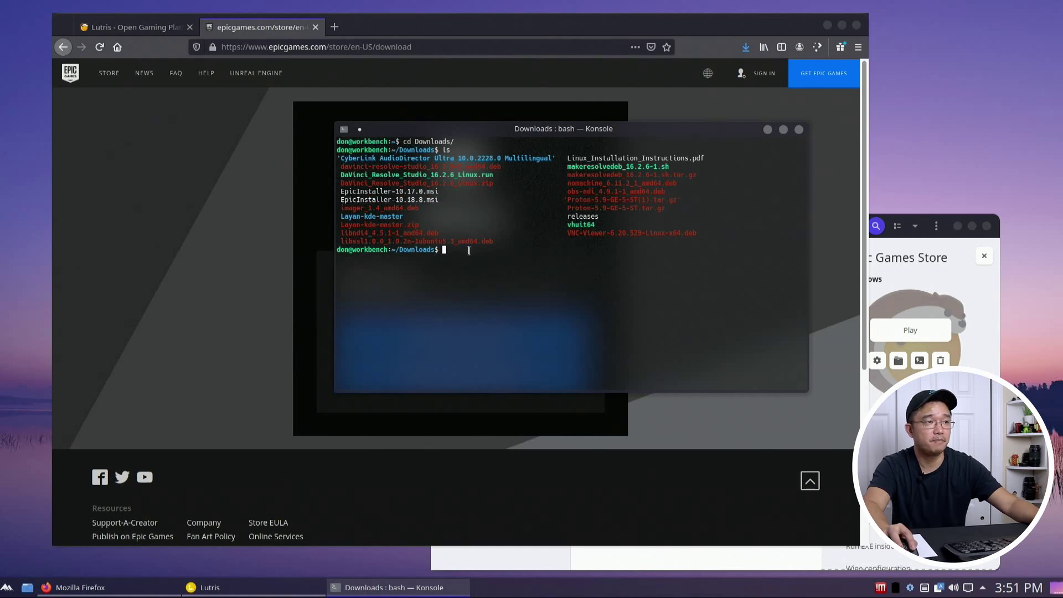
{"action": "left_click", "coordinate": [773, 561]}
{"action": "left_click", "coordinate": [626, 286]}
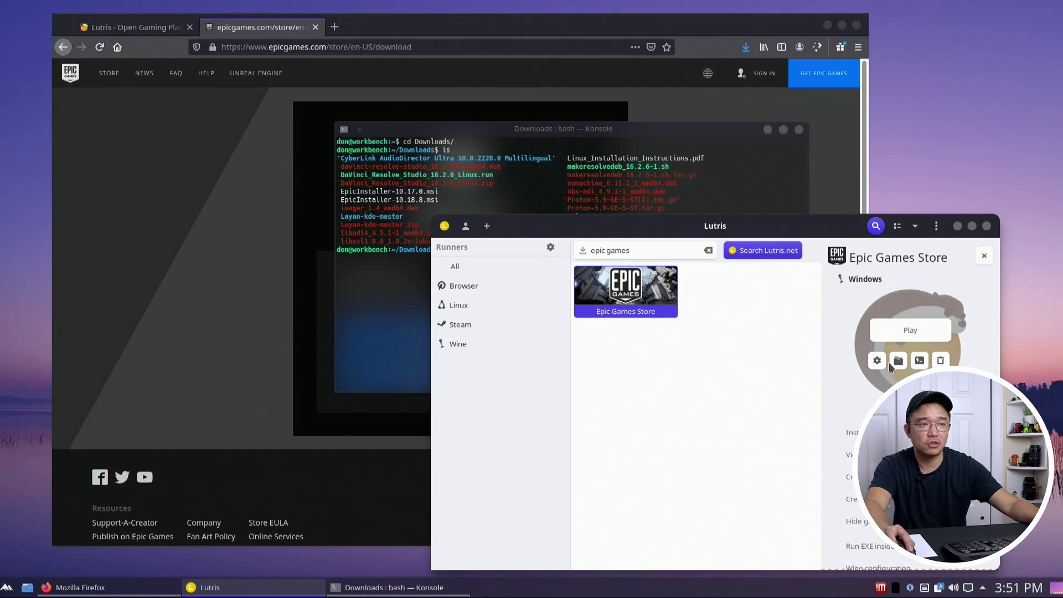
Step: Open the epic-games-store Wine prefix folder in Dolphin, copy its full path, and minimize Dolphin
{"action": "left_click", "coordinate": [898, 361]}
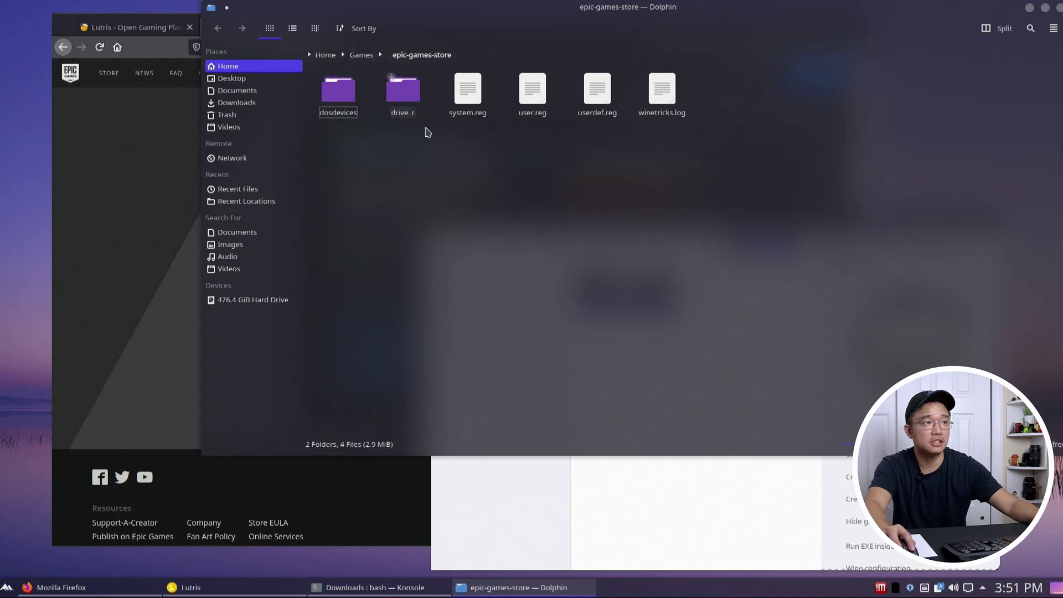
{"action": "left_click", "coordinate": [512, 56]}
{"action": "key", "text": "ctrl+c"}
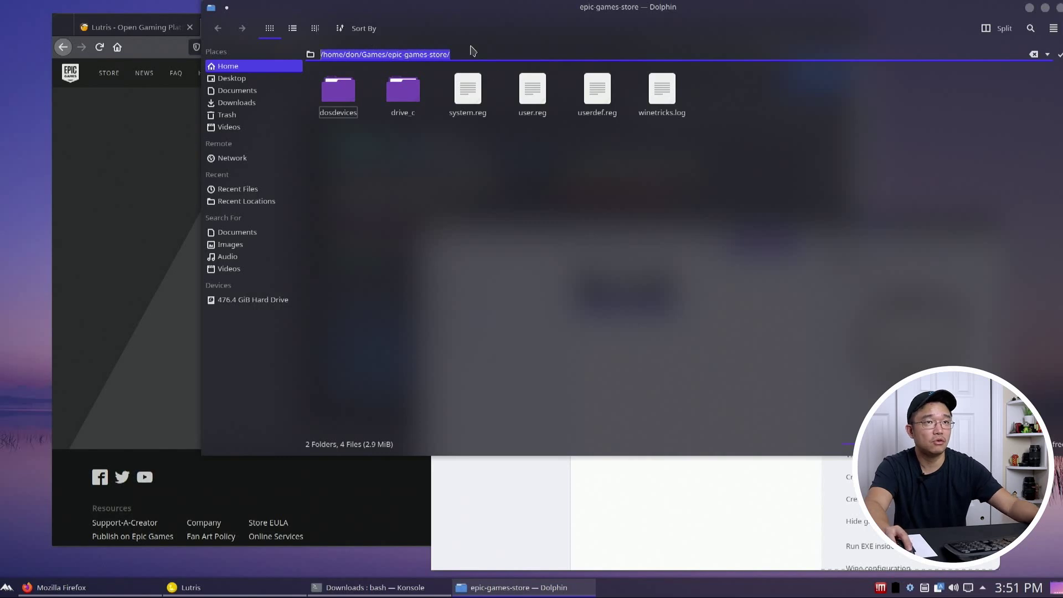
{"action": "left_click", "coordinate": [1028, 8]}
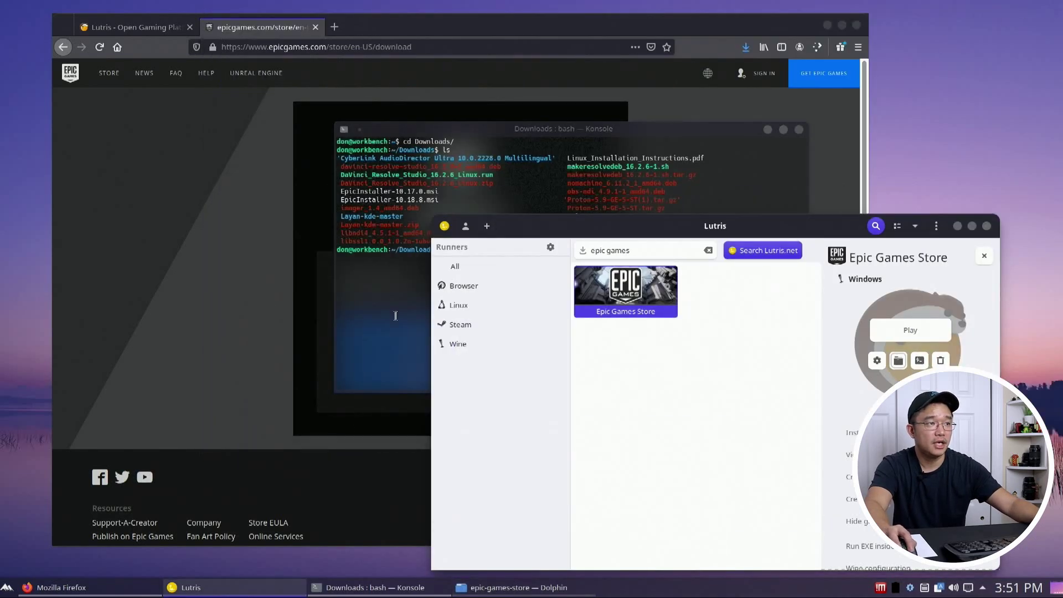
Step: Run 'wine msiexec -i EpicInstaller-10.18.8.msi' with WINEPREFIX set to the pasted epic-games-store path
{"action": "left_click", "coordinate": [505, 325]}
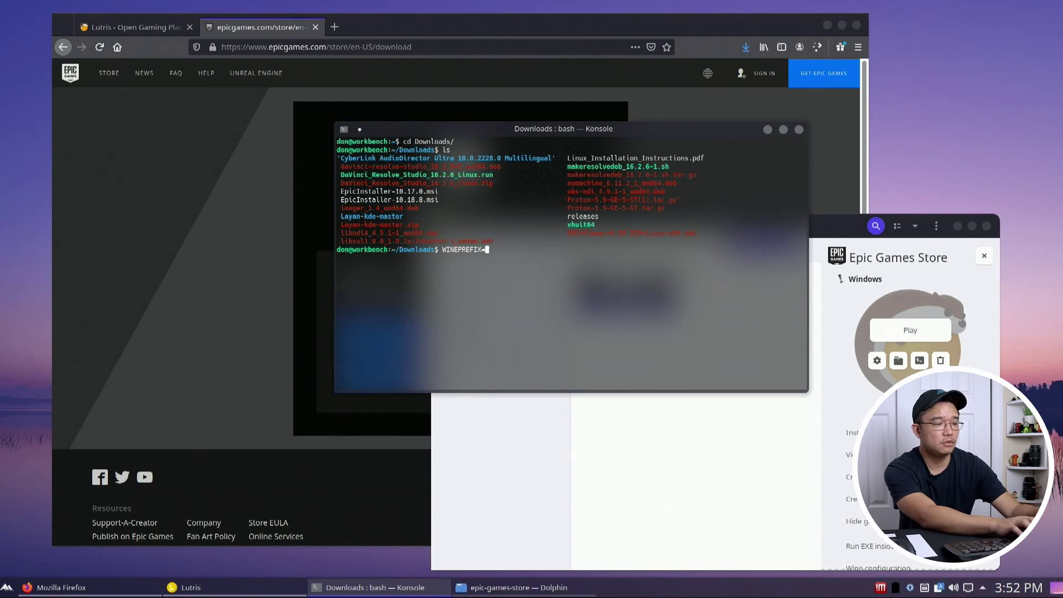
{"action": "key", "text": "ctrl+shift+v"}
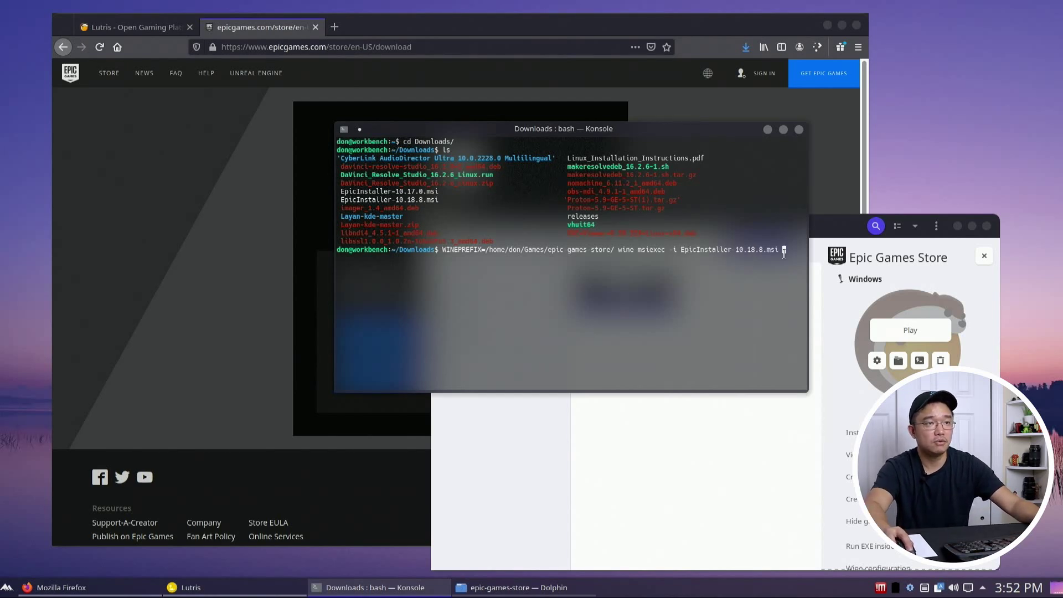
{"action": "key", "text": "Return"}
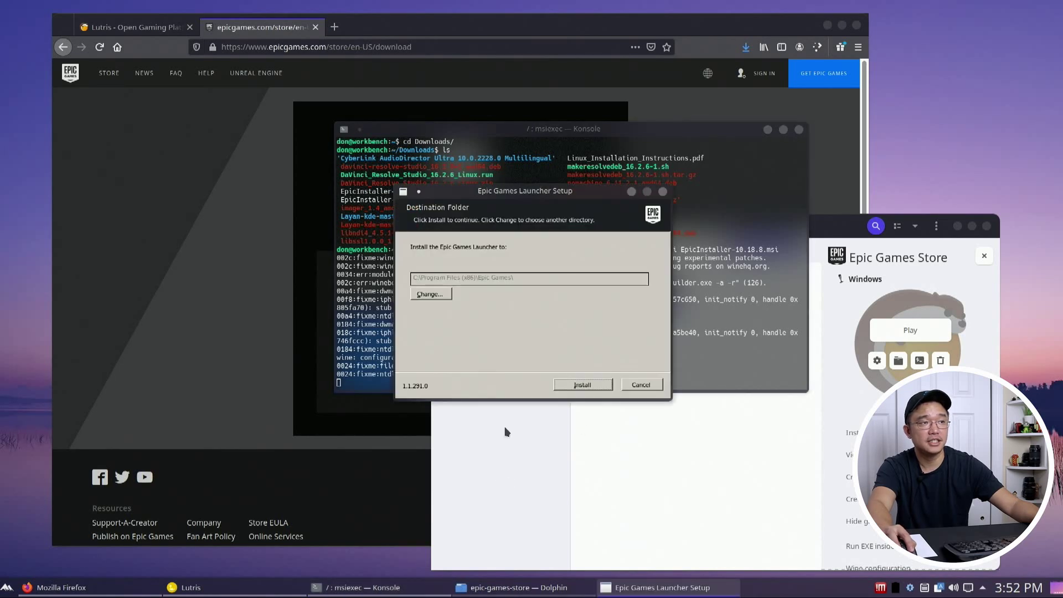
Step: Install the Epic Games Launcher to the default destination and dismiss the SU-PQR1603 self-update error
{"action": "left_click", "coordinate": [594, 381]}
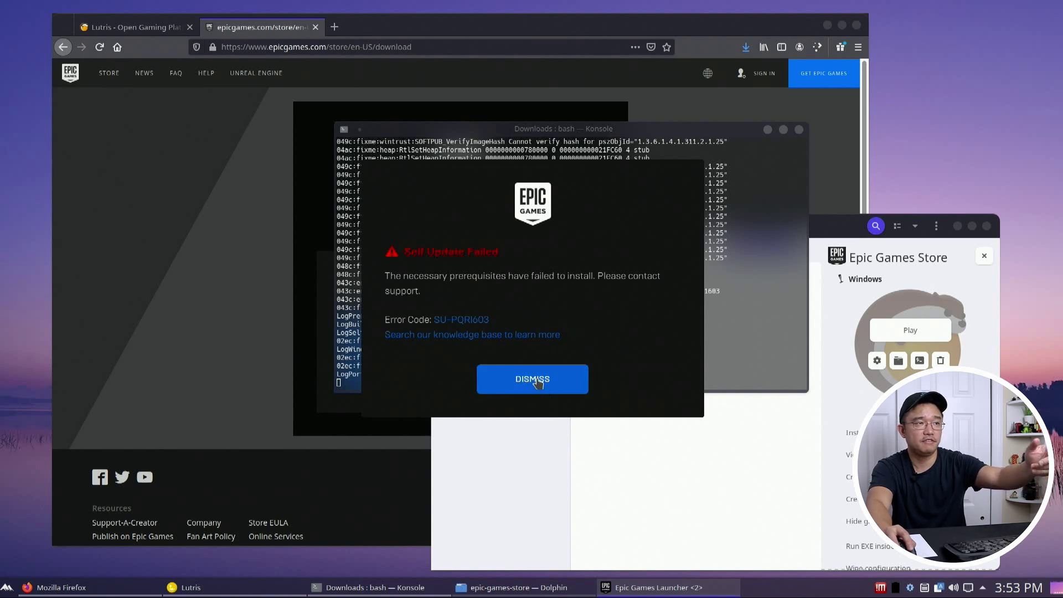
{"action": "left_click", "coordinate": [534, 382]}
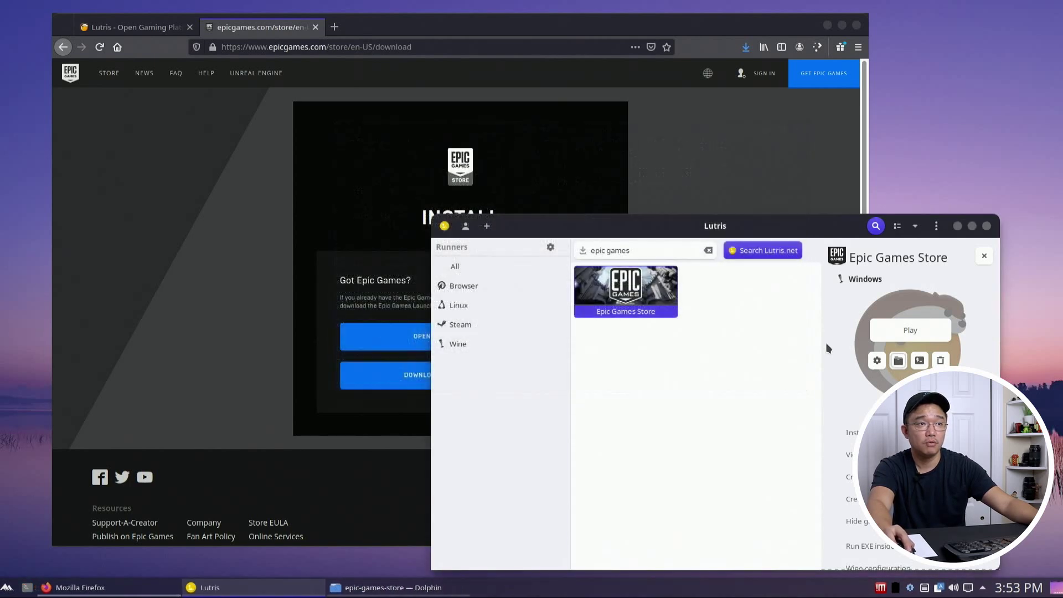
Step: Review the Epic Games Store's Game and Runner options in Configure, then close it
{"action": "left_click", "coordinate": [878, 362]}
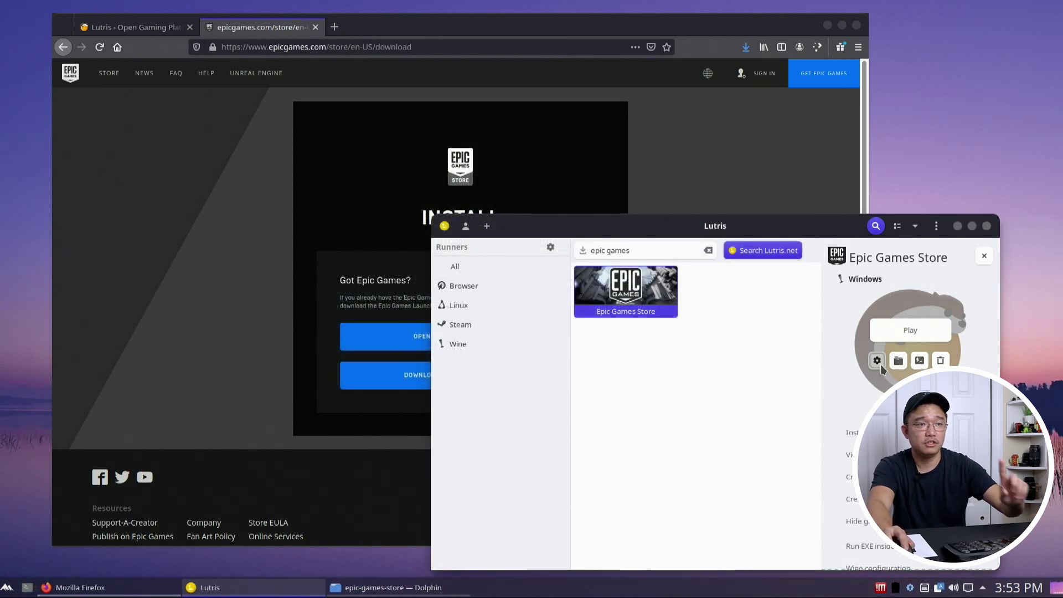
{"action": "left_click", "coordinate": [580, 268]}
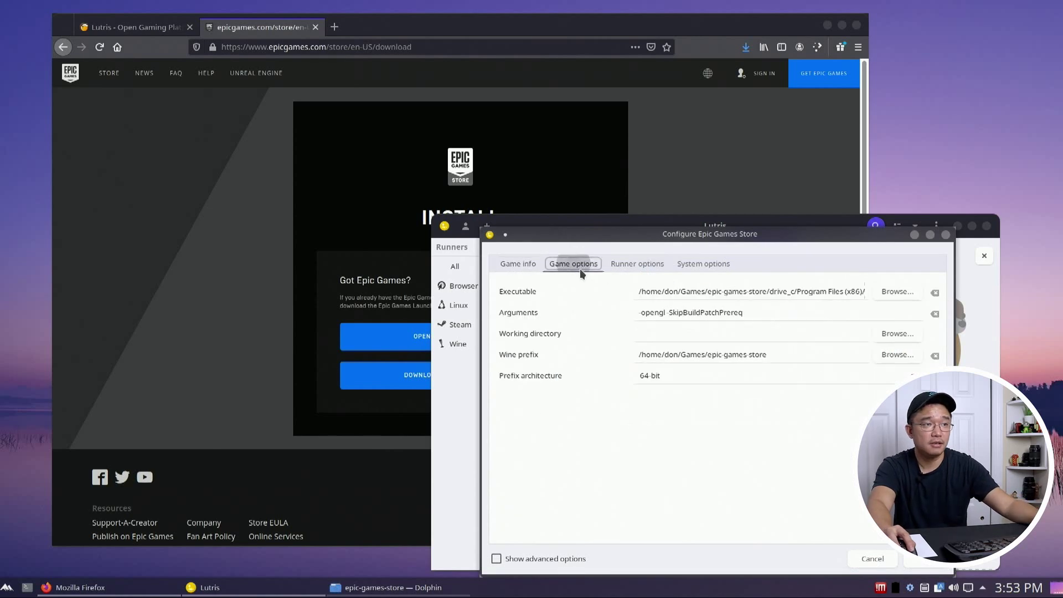
{"action": "left_click", "coordinate": [637, 264]}
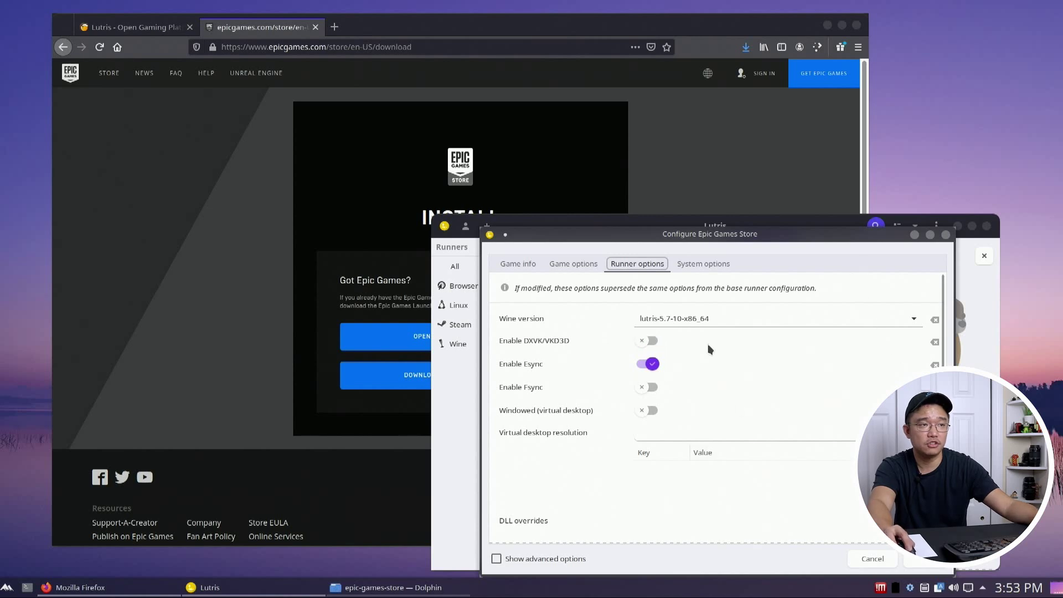
{"action": "left_click", "coordinate": [925, 559]}
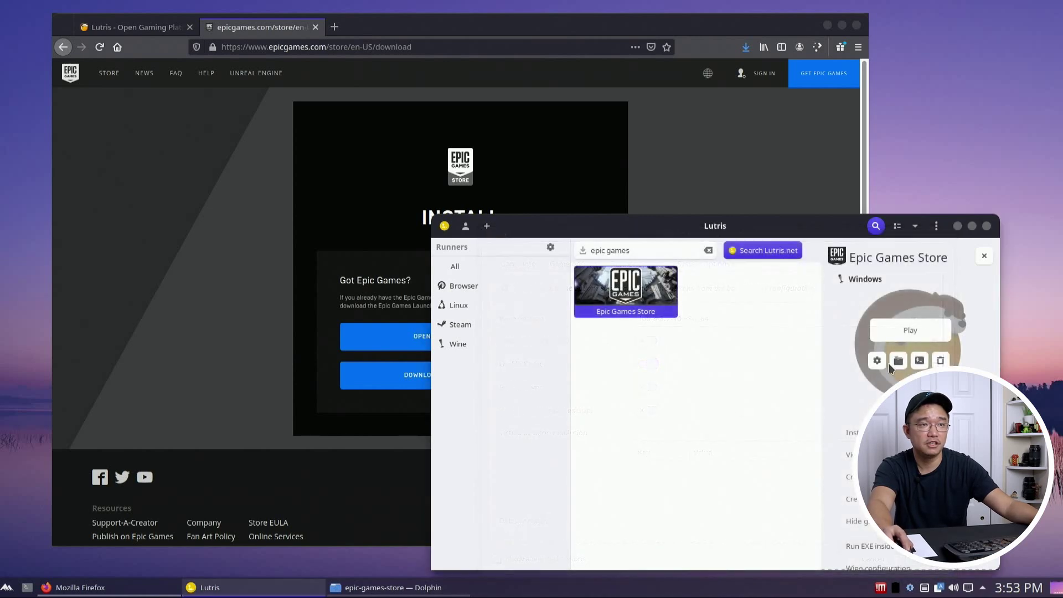
Step: Play Epic Games Store from Lutris and minimize Firefox
{"action": "left_click", "coordinate": [903, 332]}
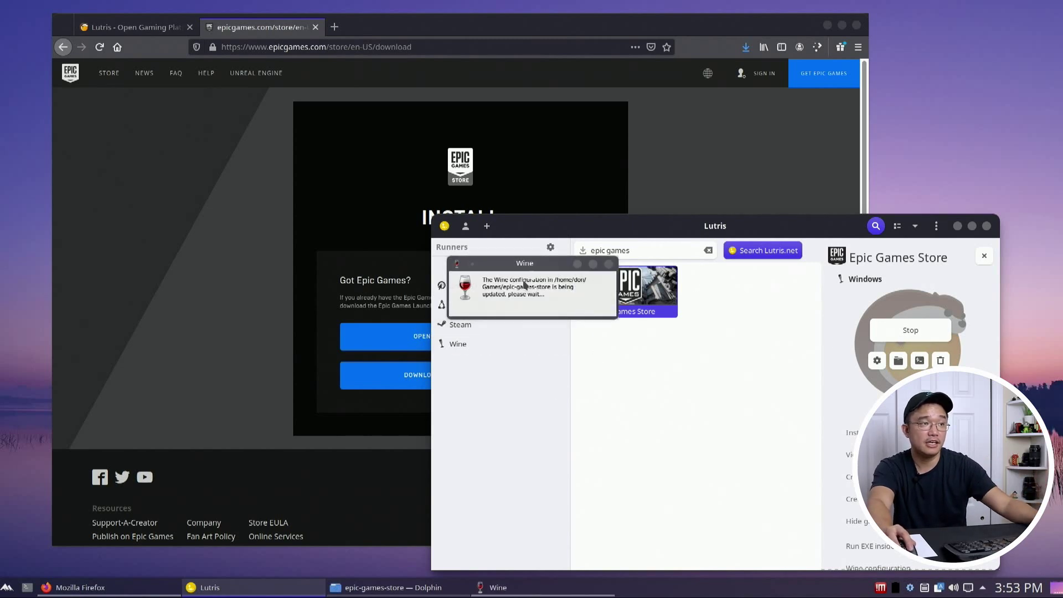
{"action": "left_click", "coordinate": [812, 33]}
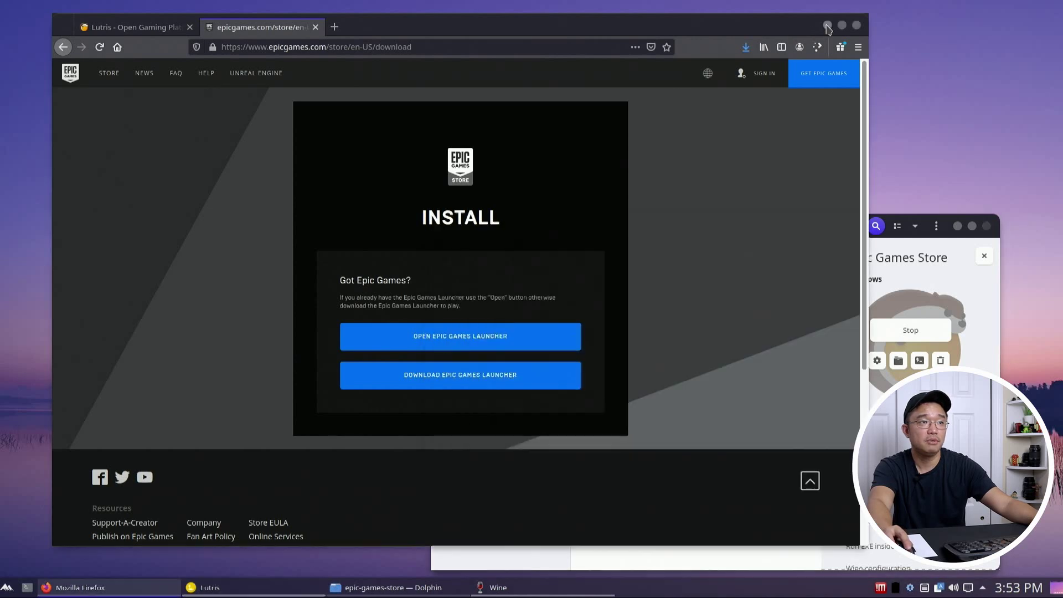
{"action": "left_click", "coordinate": [827, 25]}
Step: Sign in with an Epic Games account, open Library, and scroll down to RollerCoaster Tycoon 3
{"action": "left_click", "coordinate": [957, 226]}
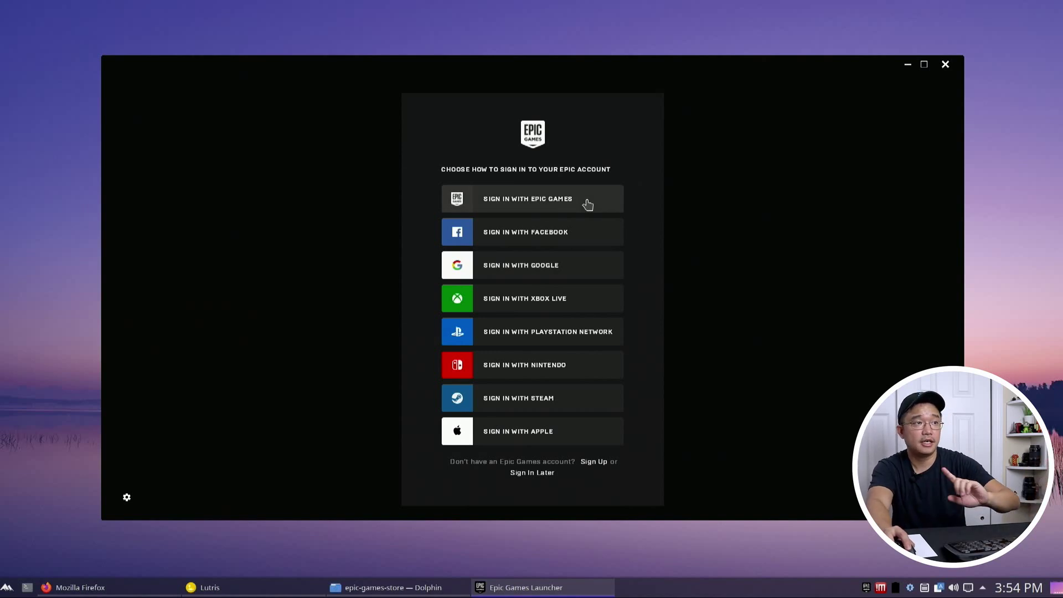
{"action": "left_click", "coordinate": [588, 205]}
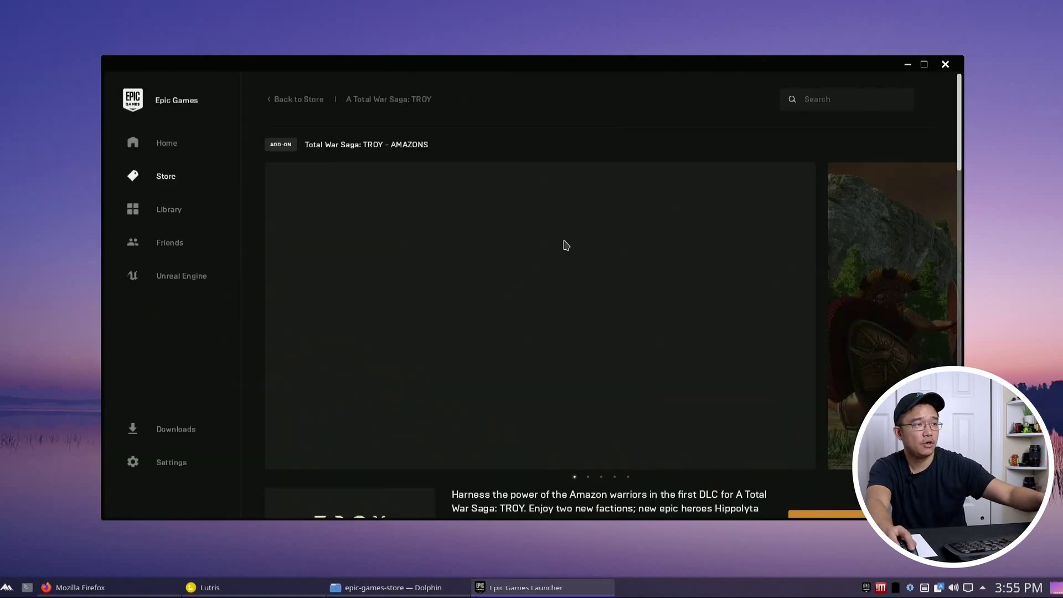
{"action": "left_click", "coordinate": [169, 211]}
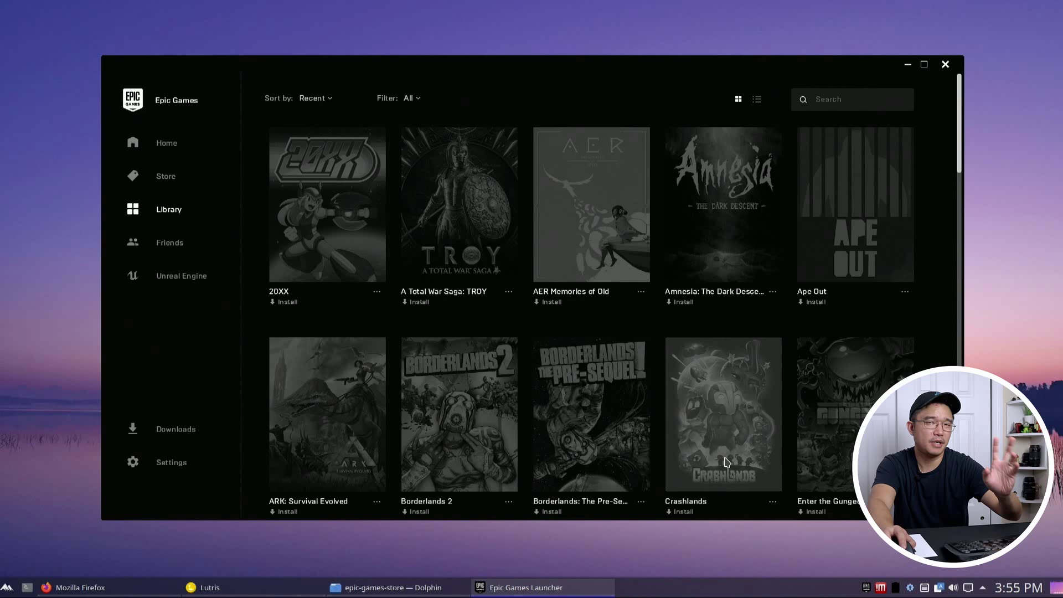
{"action": "scroll", "coordinate": [722, 455], "scroll_direction": "down", "scroll_amount": 3}
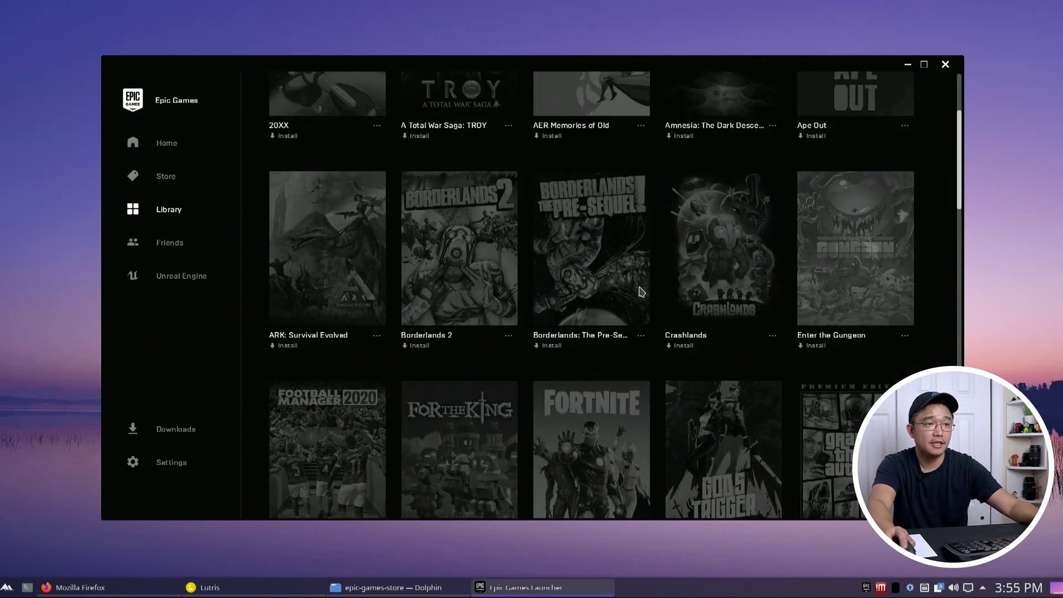
{"action": "scroll", "coordinate": [642, 292], "scroll_direction": "down", "scroll_amount": 6}
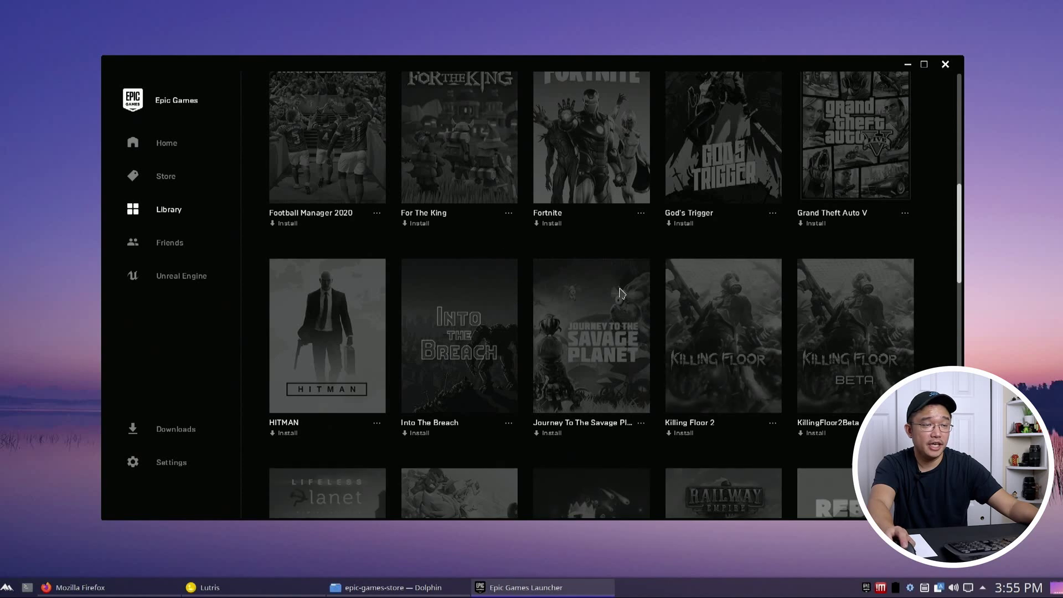
{"action": "scroll", "coordinate": [722, 358], "scroll_direction": "down", "scroll_amount": 6}
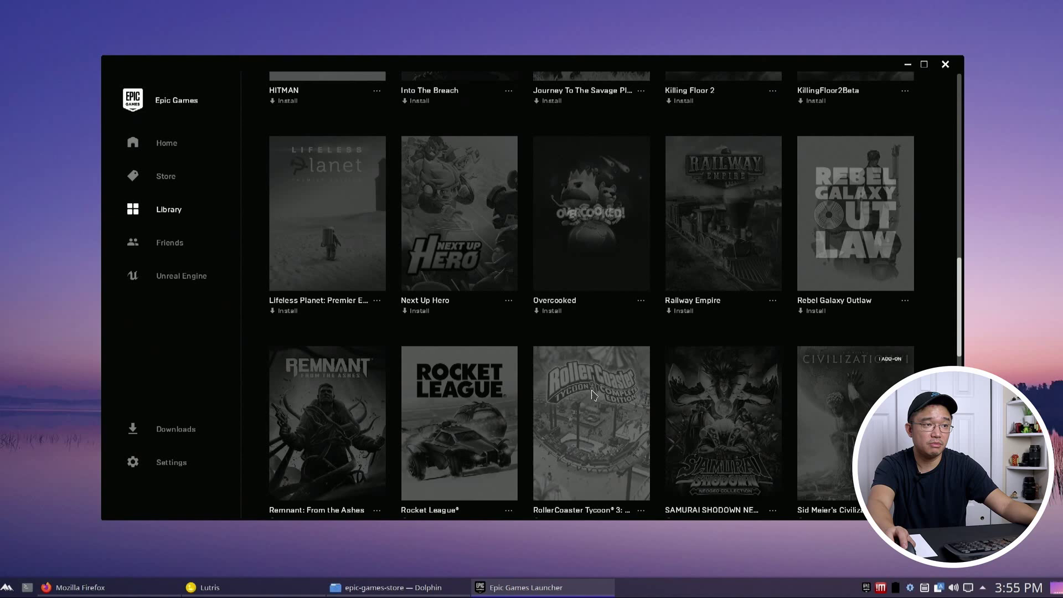
{"action": "scroll", "coordinate": [596, 394], "scroll_direction": "down", "scroll_amount": 2}
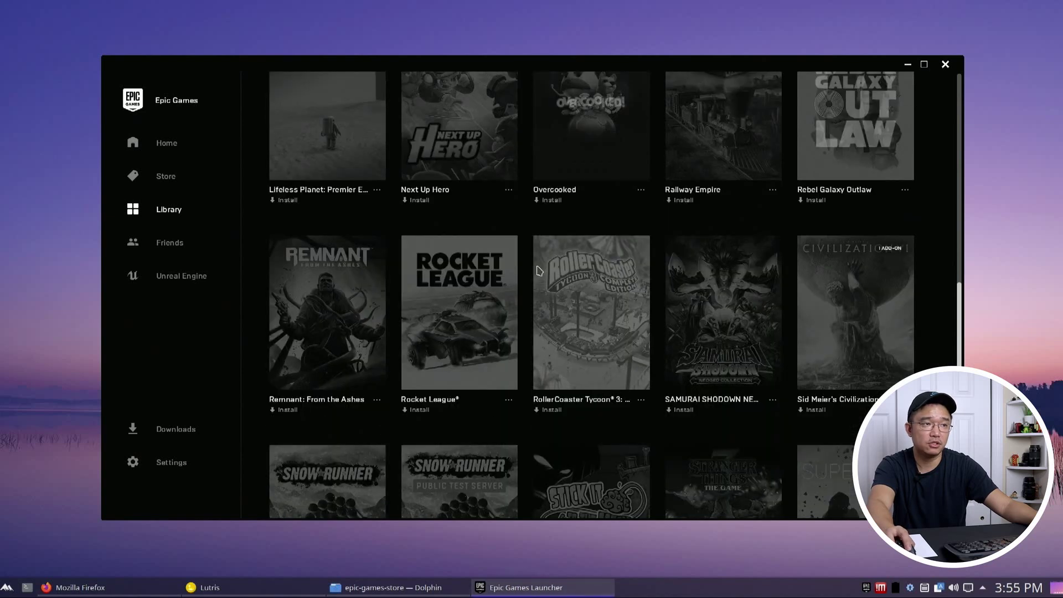
Step: Install RollerCoaster Tycoon 3 to C:\Program Files\Epic Games and follow its progress in Downloads
{"action": "left_click", "coordinate": [551, 410]}
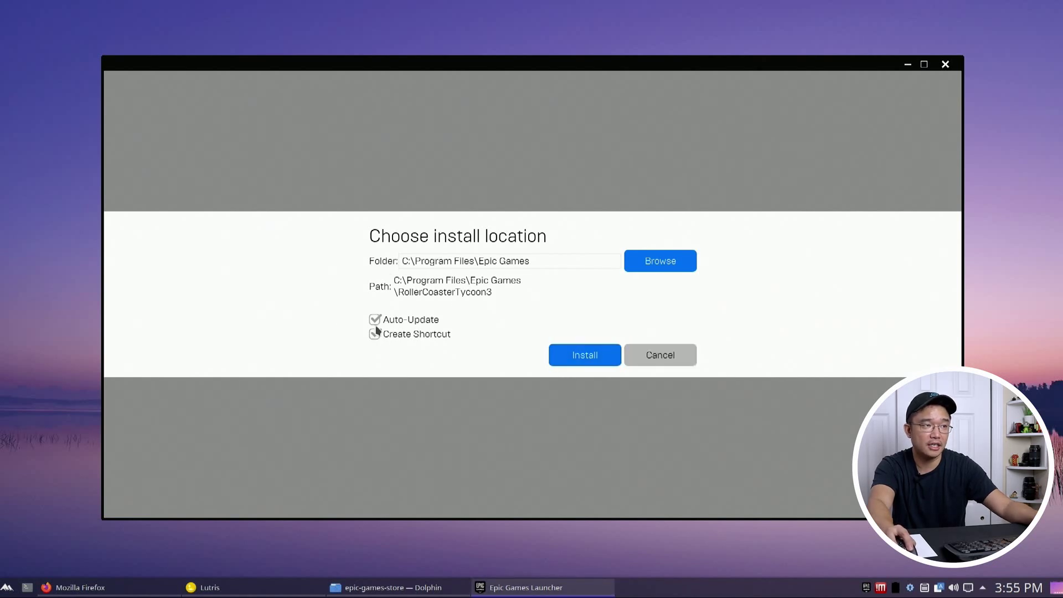
{"action": "left_click", "coordinate": [586, 360]}
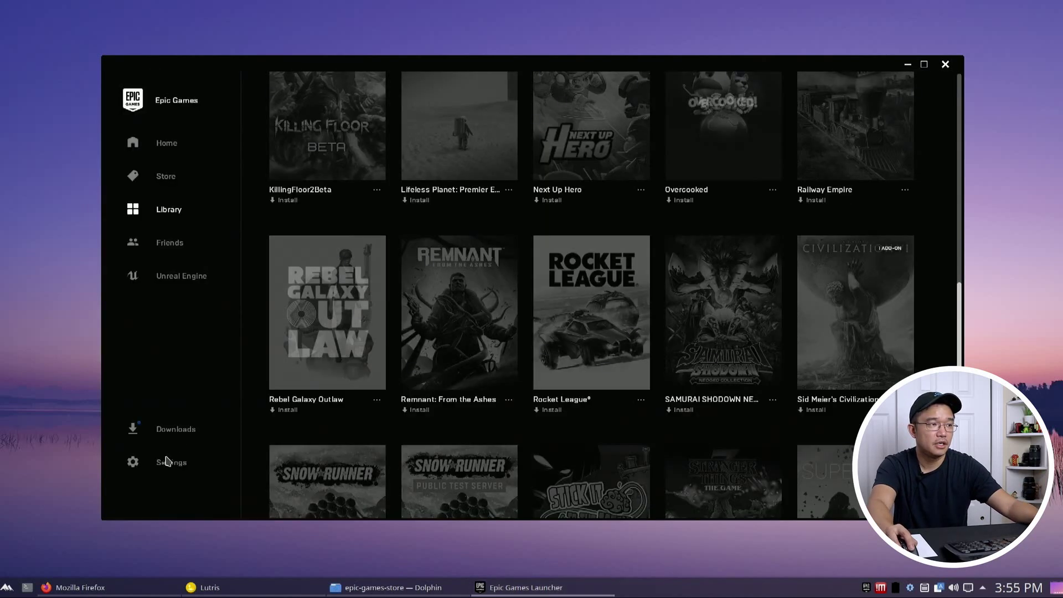
{"action": "left_click", "coordinate": [168, 434]}
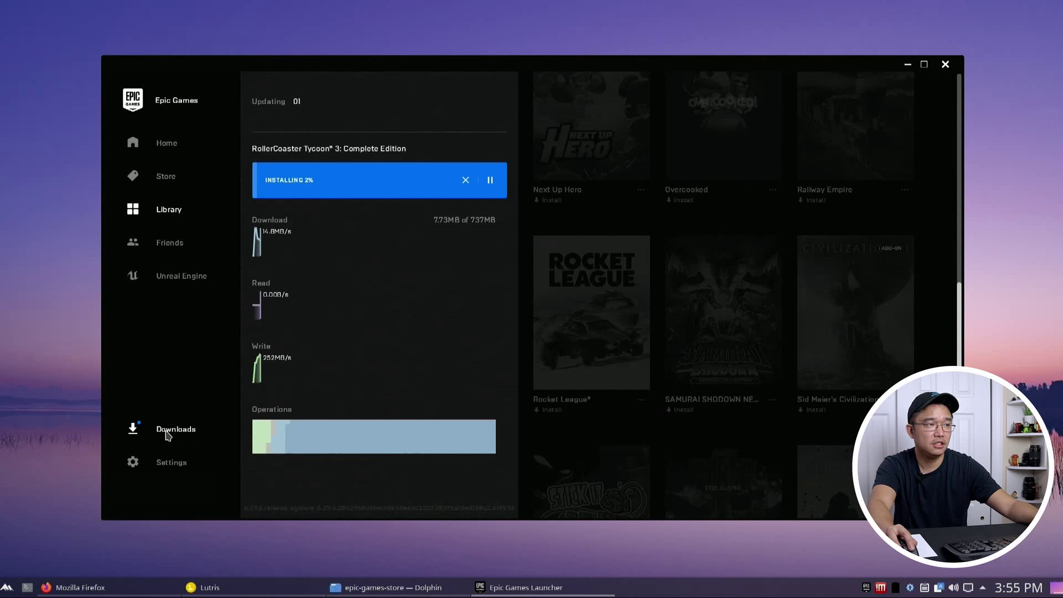
{"action": "left_click", "coordinate": [168, 436]}
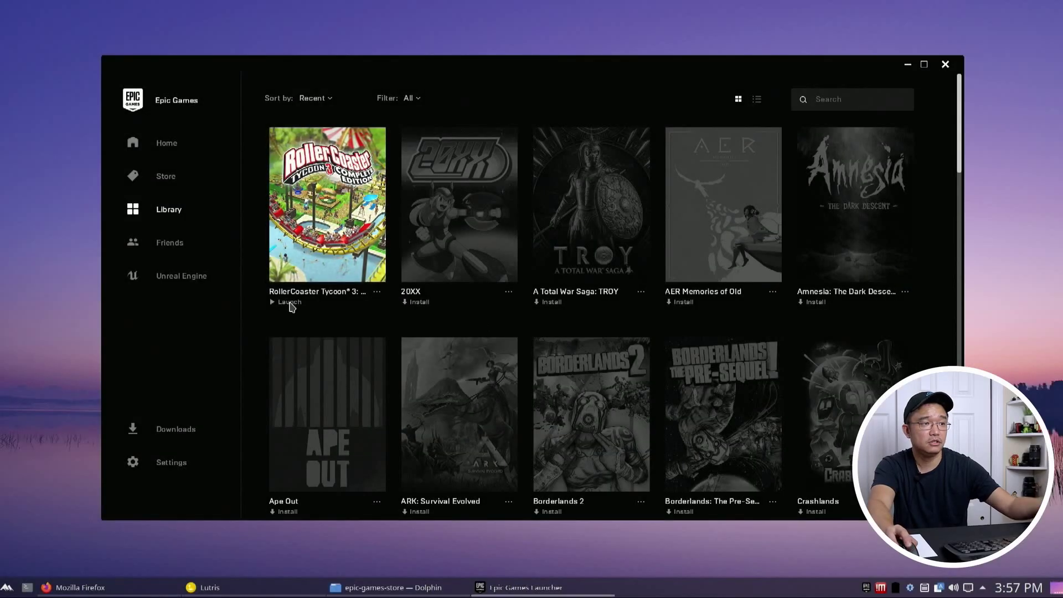
Step: Launch RollerCoaster Tycoon 3 and turn off Fullscreen in the game options
{"action": "left_click", "coordinate": [289, 302]}
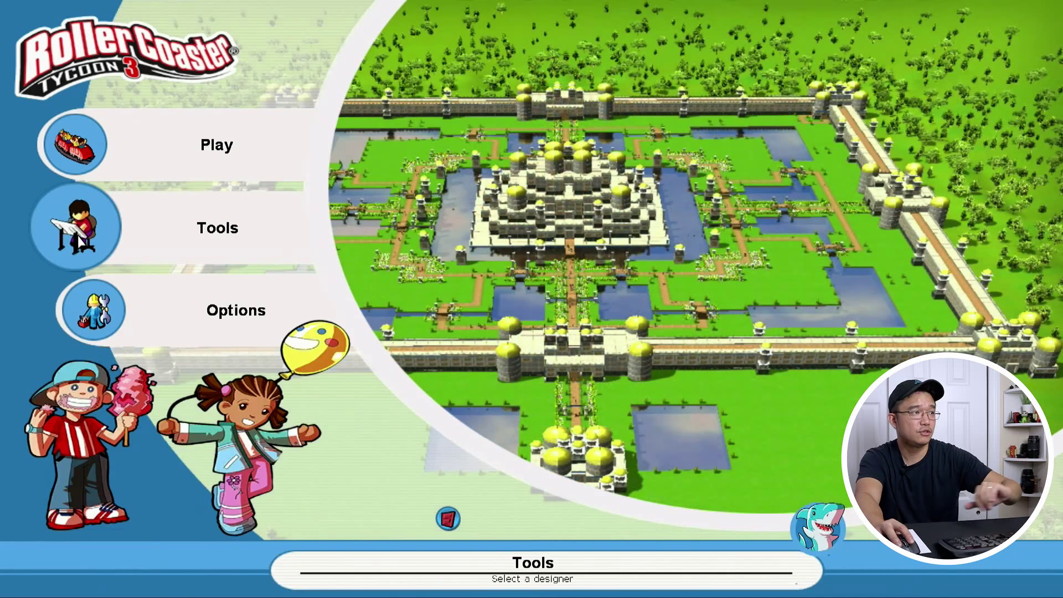
{"action": "left_click", "coordinate": [68, 310]}
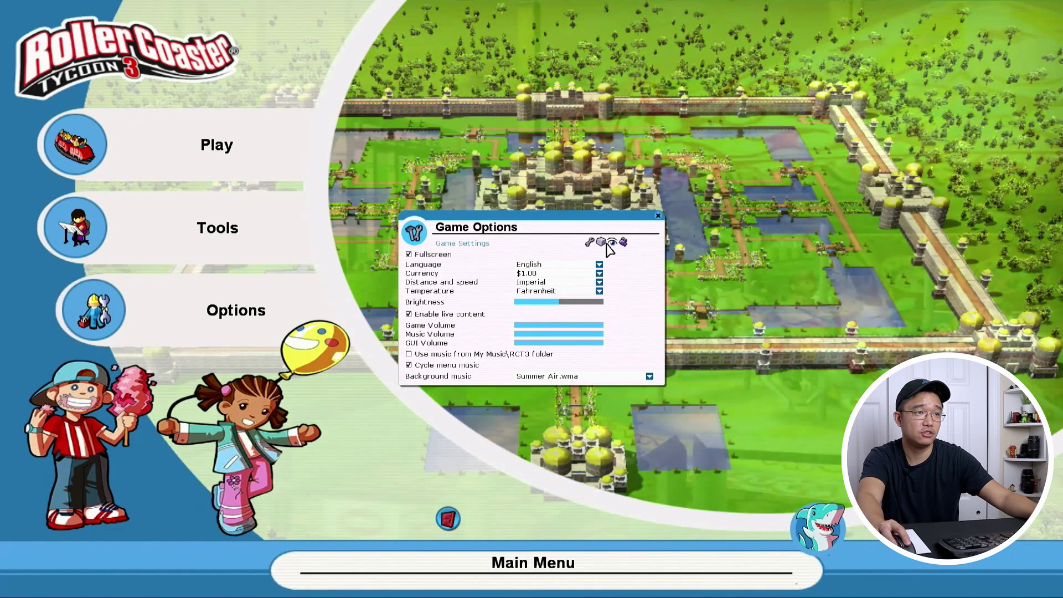
{"action": "left_click", "coordinate": [605, 243]}
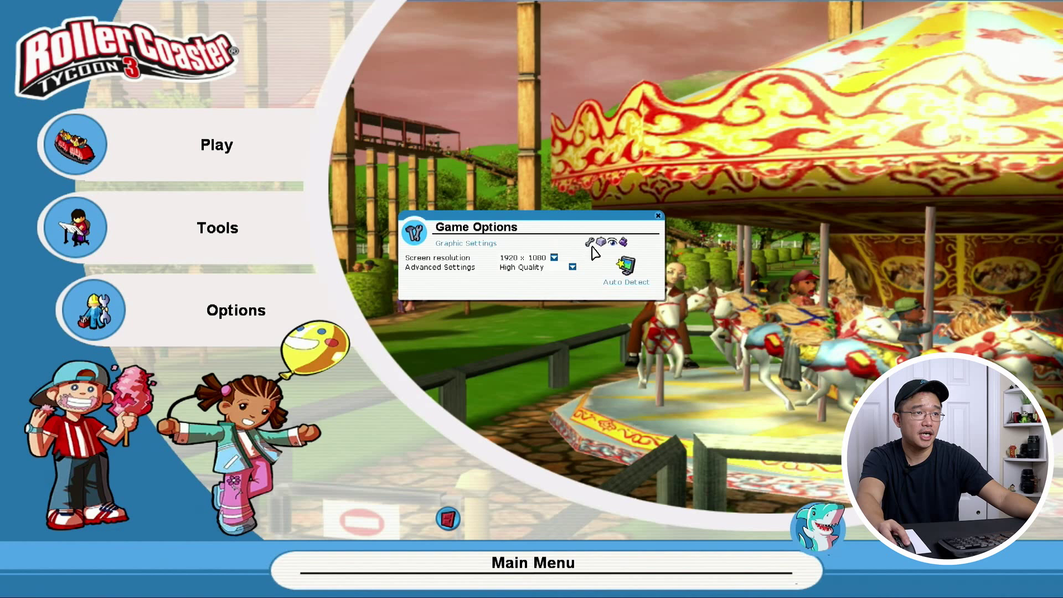
{"action": "left_click", "coordinate": [589, 243]}
{"action": "left_click", "coordinate": [409, 255]}
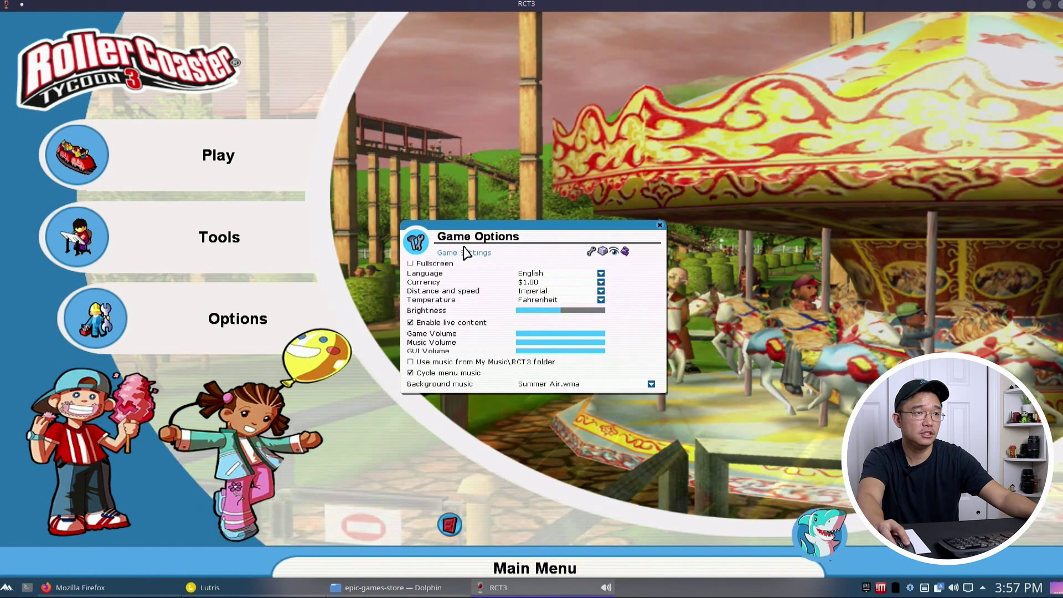
Step: Set the screen resolution to 1440 x 900, keep it, and move the window toward the desktop centre
{"action": "left_click", "coordinate": [600, 241]}
{"action": "left_click", "coordinate": [556, 268]}
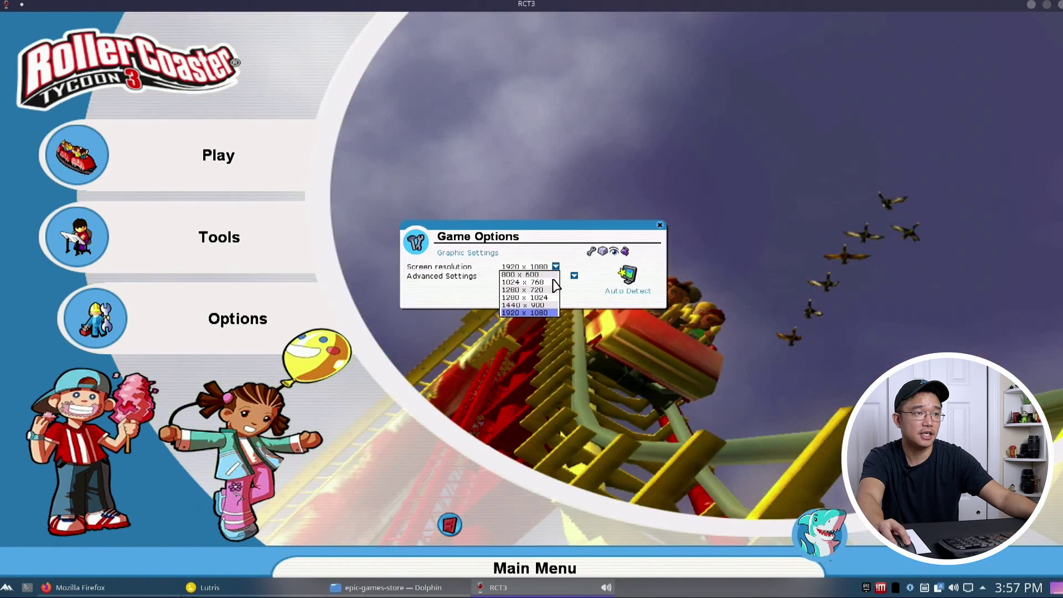
{"action": "left_click", "coordinate": [539, 304]}
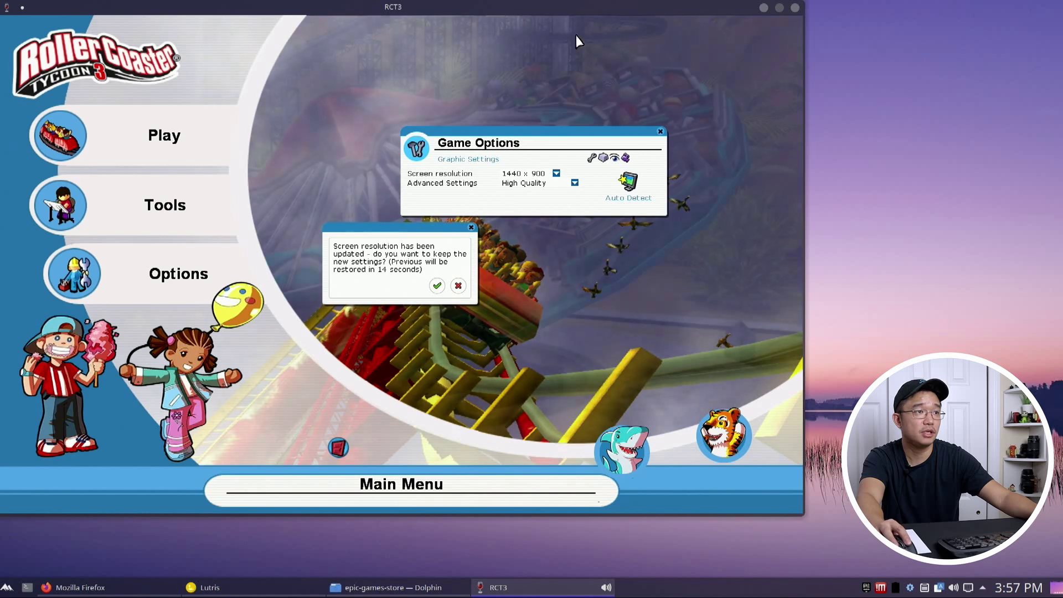
{"action": "left_click", "coordinate": [437, 285]}
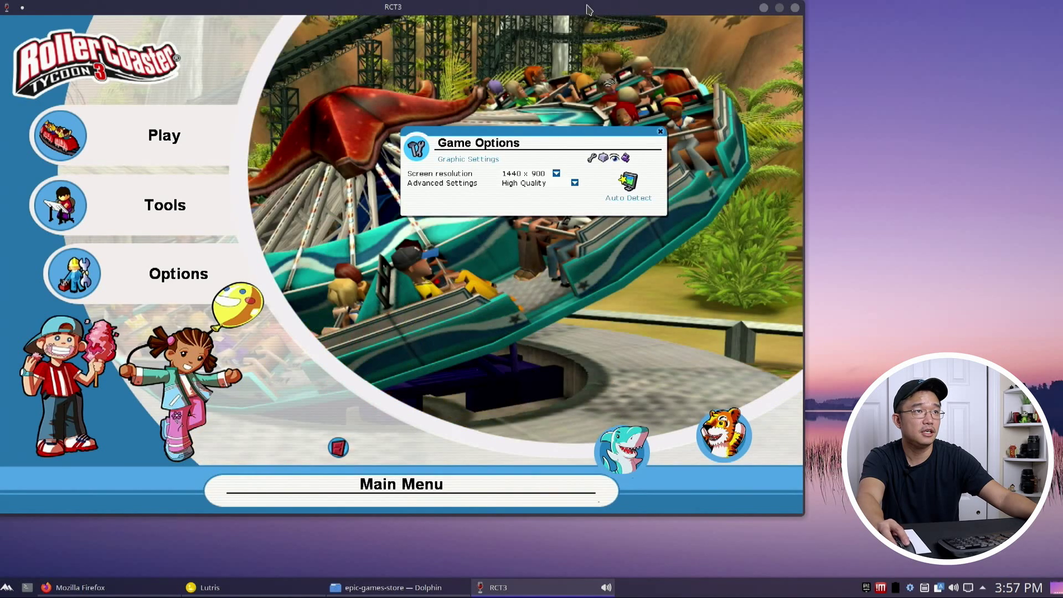
{"action": "left_click_drag", "start_coordinate": [588, 10], "coordinate": [795, 38]}
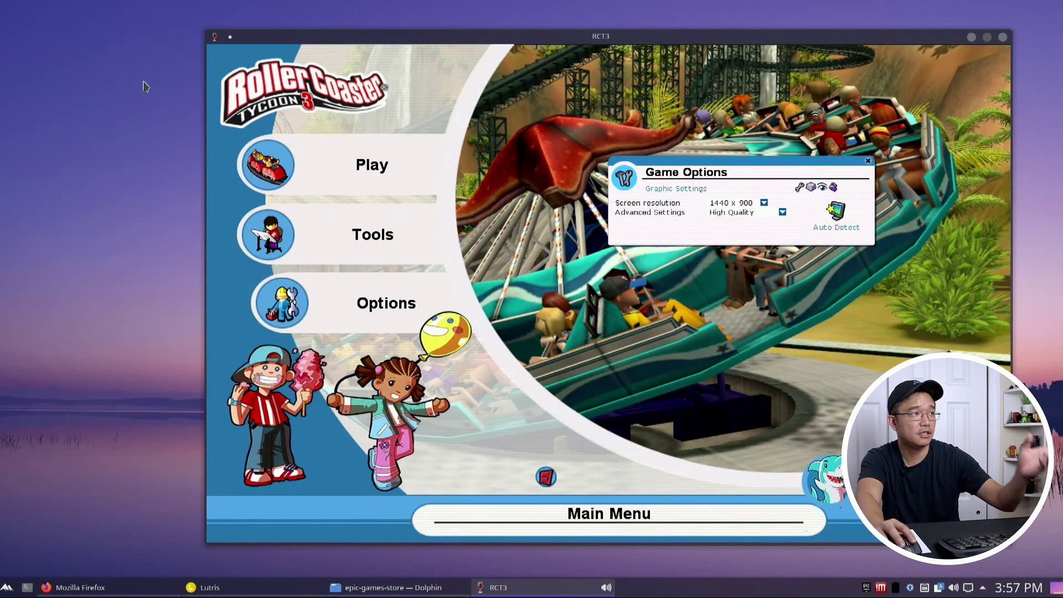